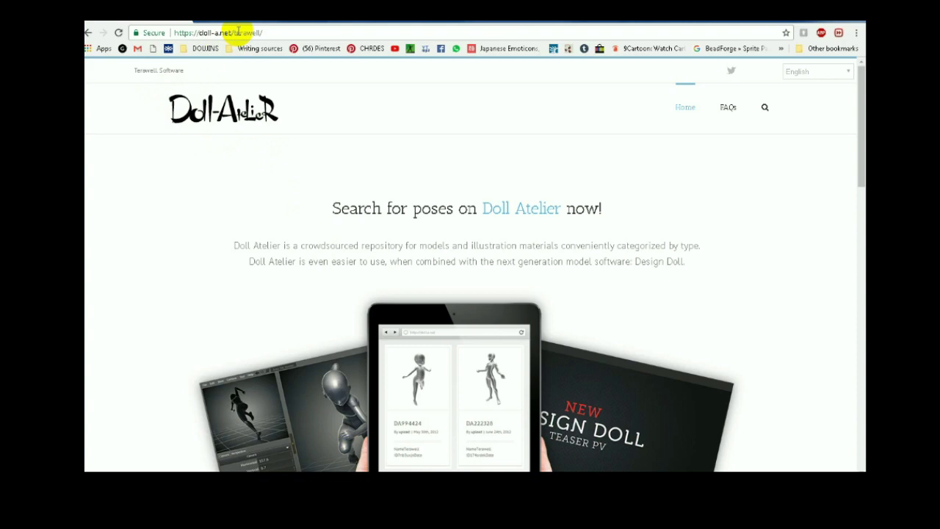
- Look through the pose categories on the Doll Atelier home page and open the Walking / Running category
{"action": "scroll", "coordinate": [198, 235], "scroll_direction": "down", "scroll_amount": 2}
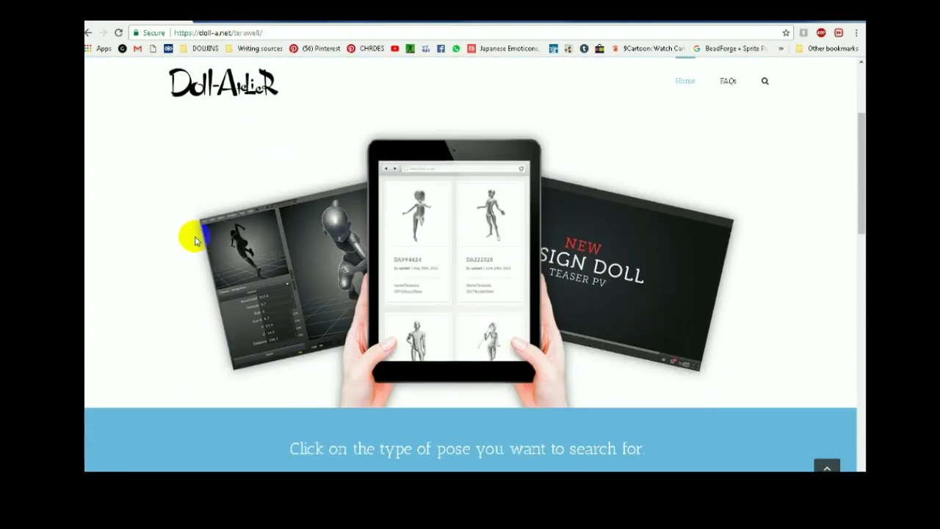
{"action": "scroll", "coordinate": [194, 216], "scroll_direction": "up", "scroll_amount": 2}
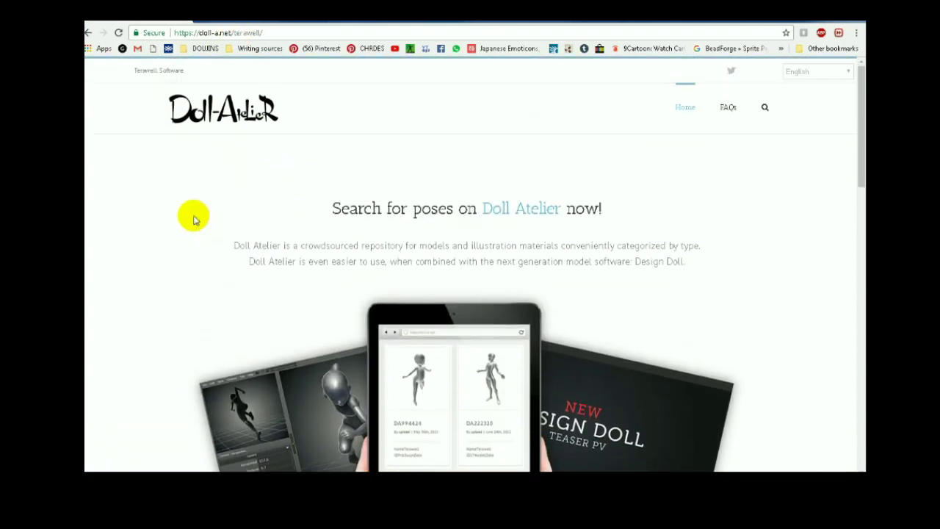
{"action": "scroll", "coordinate": [194, 219], "scroll_direction": "down", "scroll_amount": 6}
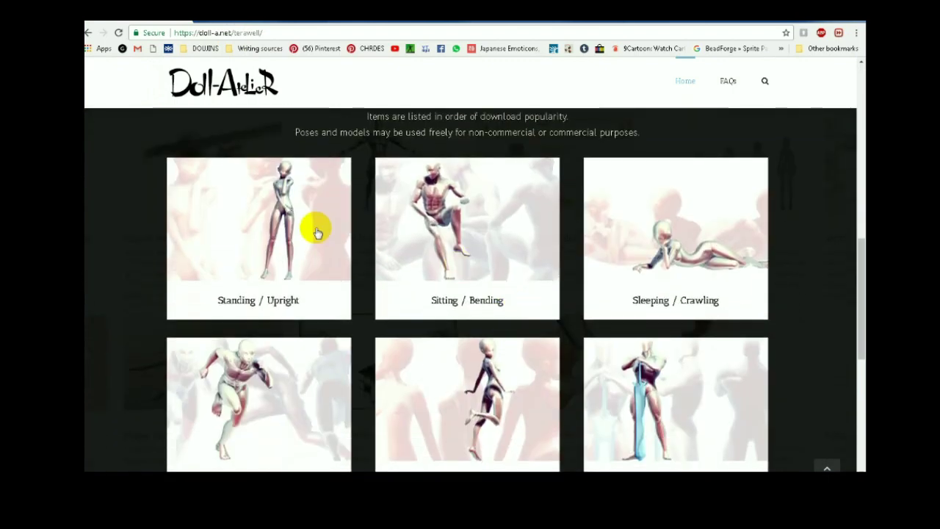
{"action": "left_click", "coordinate": [797, 257]}
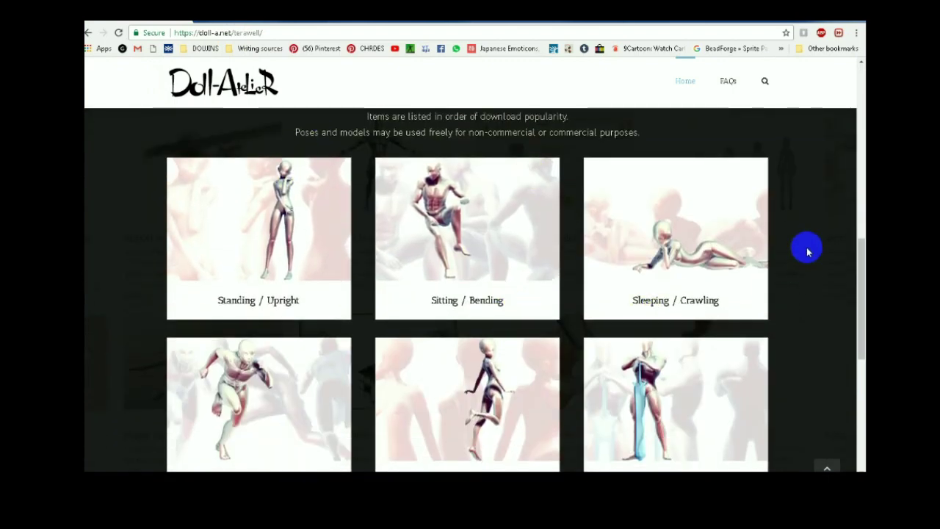
{"action": "scroll", "coordinate": [805, 250], "scroll_direction": "down", "scroll_amount": 1}
{"action": "scroll", "coordinate": [281, 248], "scroll_direction": "down", "scroll_amount": 1}
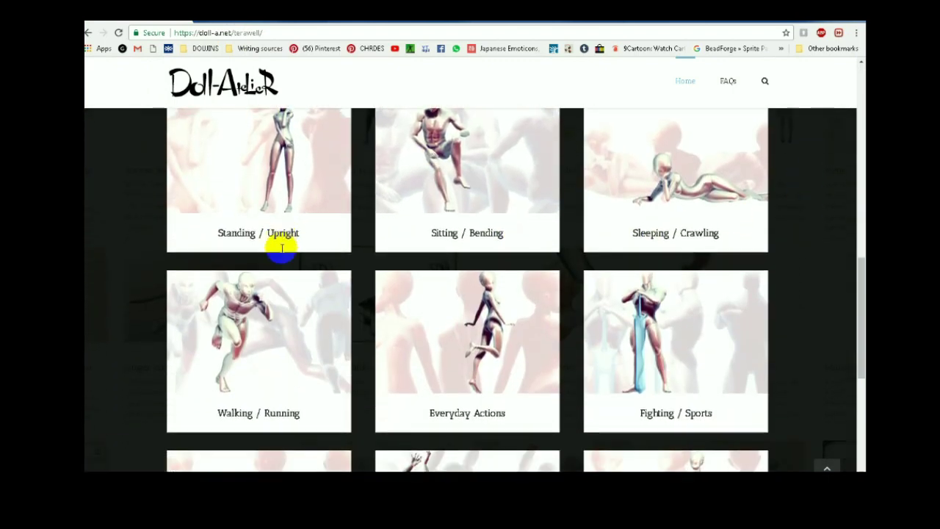
{"action": "scroll", "coordinate": [281, 248], "scroll_direction": "down", "scroll_amount": 1}
{"action": "left_click", "coordinate": [128, 265]}
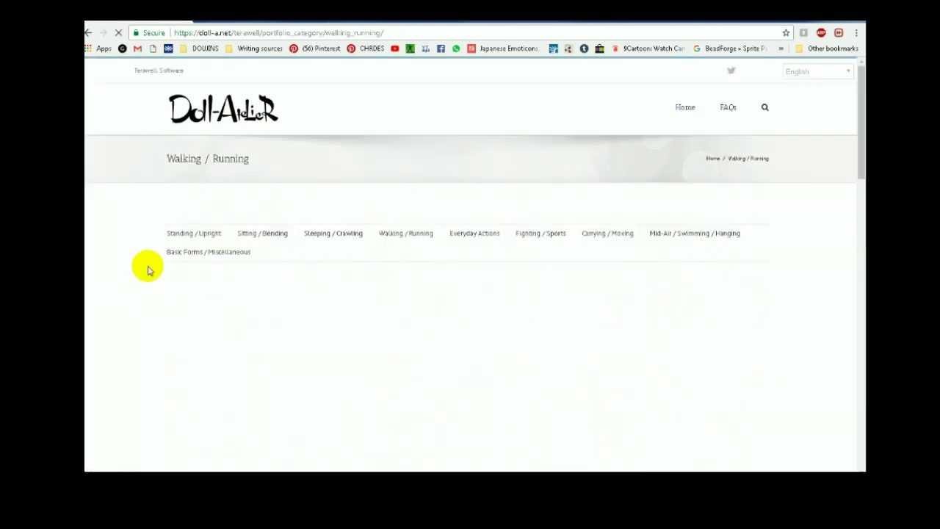
- Browse the Walking / Running poses and open the detail page of the figure swinging a large scythe
{"action": "scroll", "coordinate": [147, 257], "scroll_direction": "down", "scroll_amount": 2}
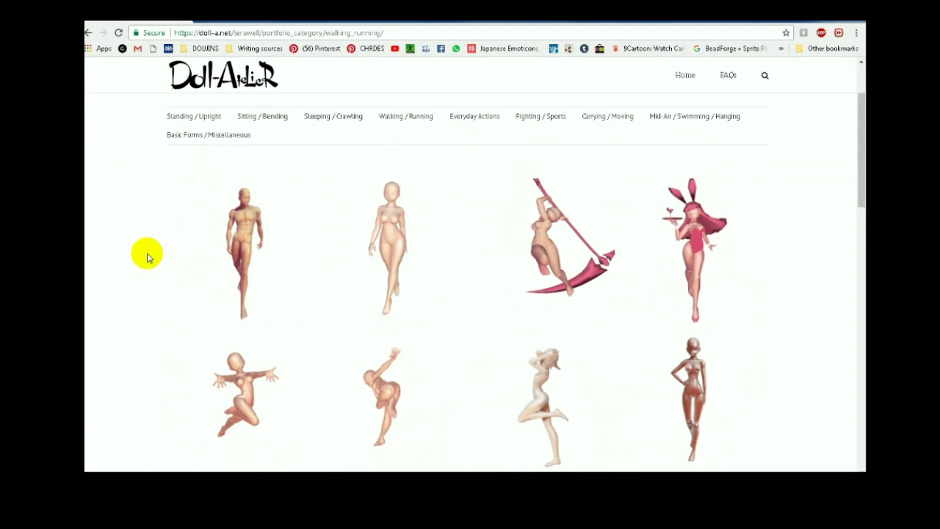
{"action": "scroll", "coordinate": [147, 257], "scroll_direction": "down", "scroll_amount": 2}
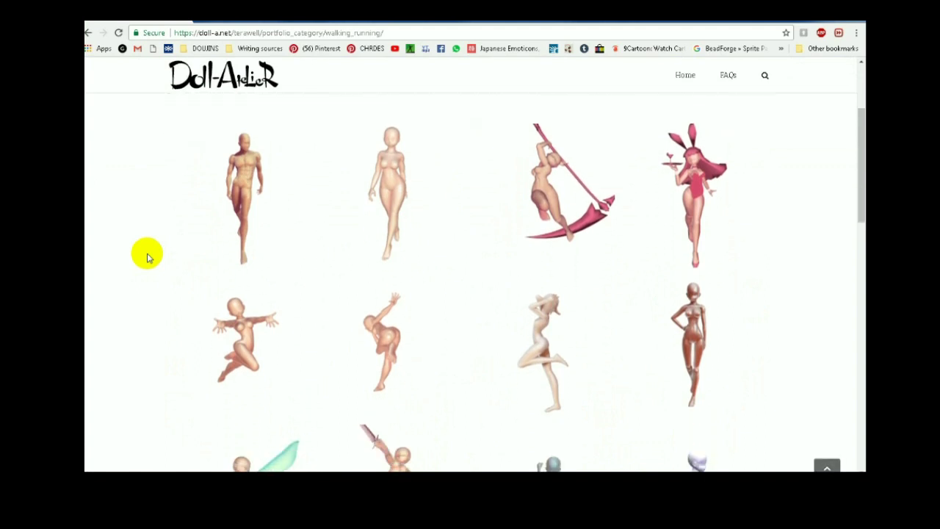
{"action": "scroll", "coordinate": [147, 257], "scroll_direction": "down", "scroll_amount": 1}
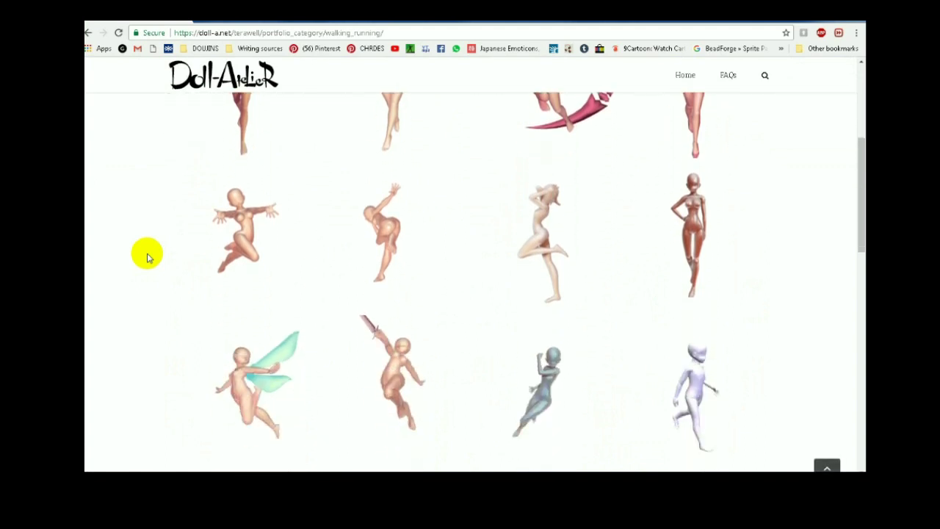
{"action": "scroll", "coordinate": [147, 257], "scroll_direction": "down", "scroll_amount": 5}
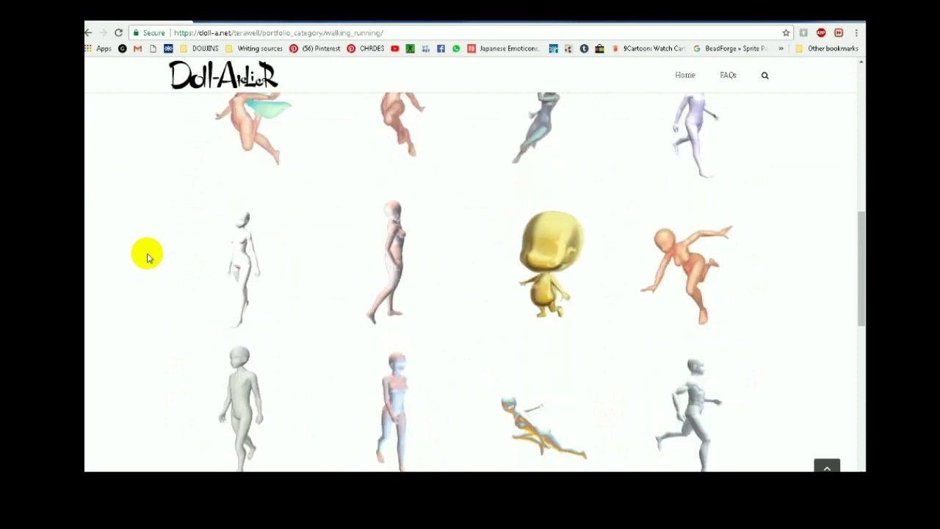
{"action": "scroll", "coordinate": [147, 257], "scroll_direction": "up", "scroll_amount": 5}
{"action": "mouse_move", "coordinate": [556, 200]}
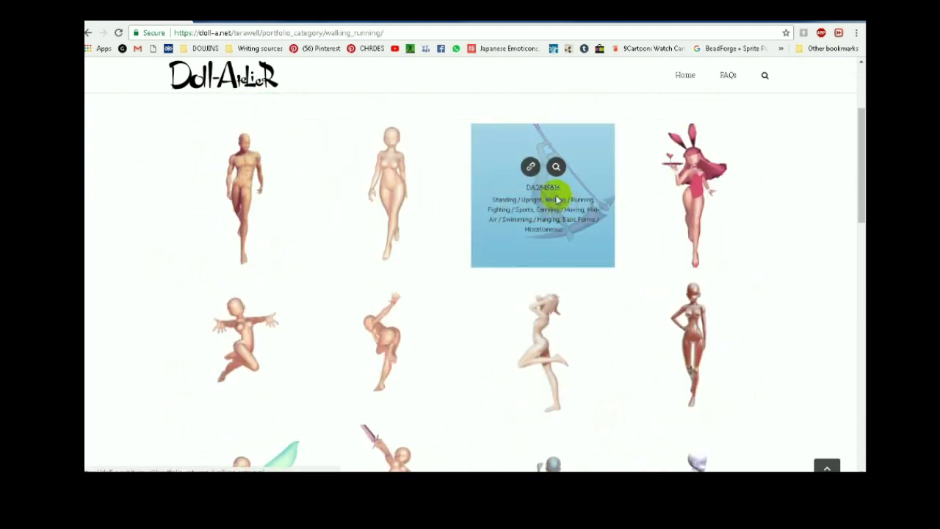
{"action": "left_click", "coordinate": [530, 166]}
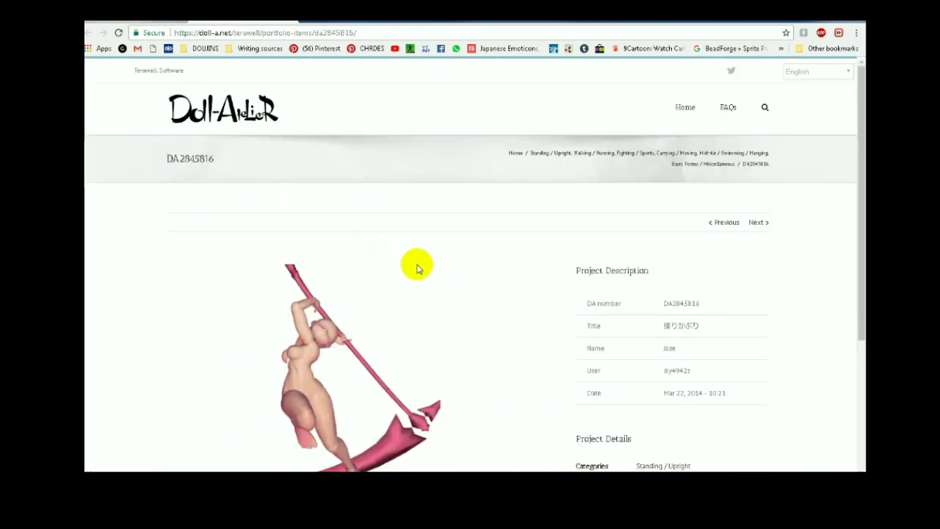
- Copy the scythe pose's DA number, DA2845816, switch to Design Doll and load the model by that number
{"action": "scroll", "coordinate": [421, 264], "scroll_direction": "down", "scroll_amount": 3}
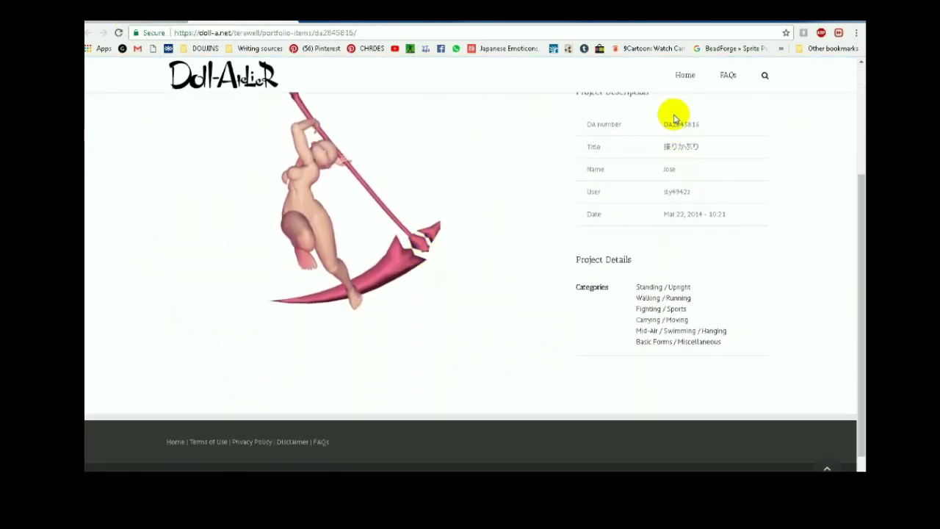
{"action": "scroll", "coordinate": [672, 161], "scroll_direction": "up", "scroll_amount": 1}
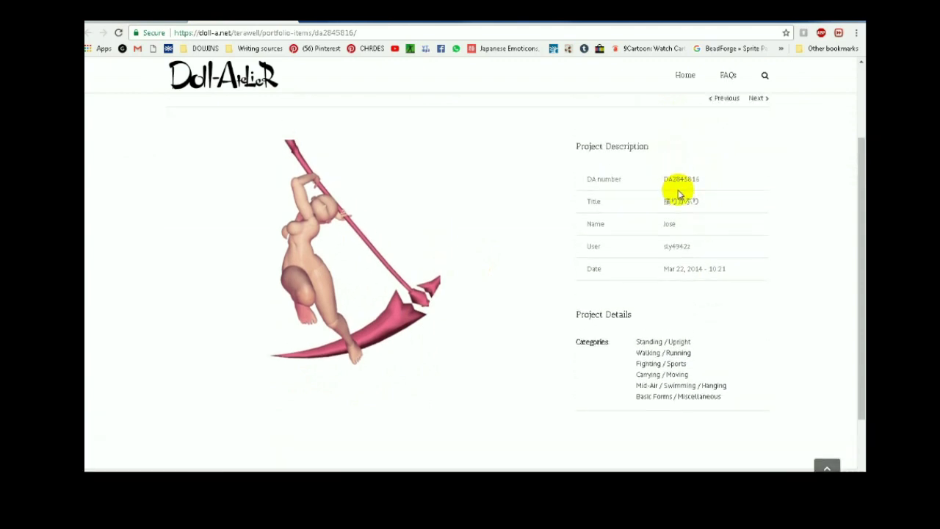
{"action": "left_click_drag", "start_coordinate": [663, 180], "coordinate": [701, 184]}
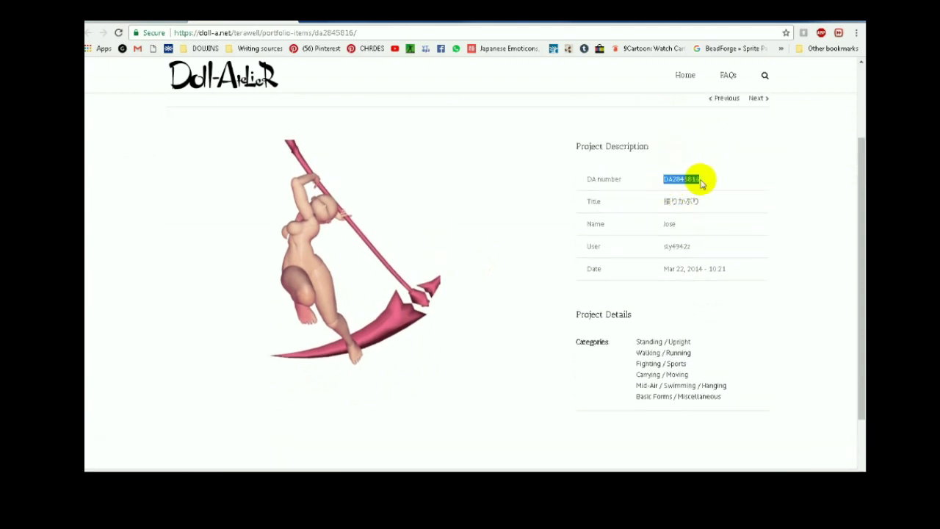
{"action": "right_click", "coordinate": [696, 182]}
{"action": "left_click", "coordinate": [711, 189]}
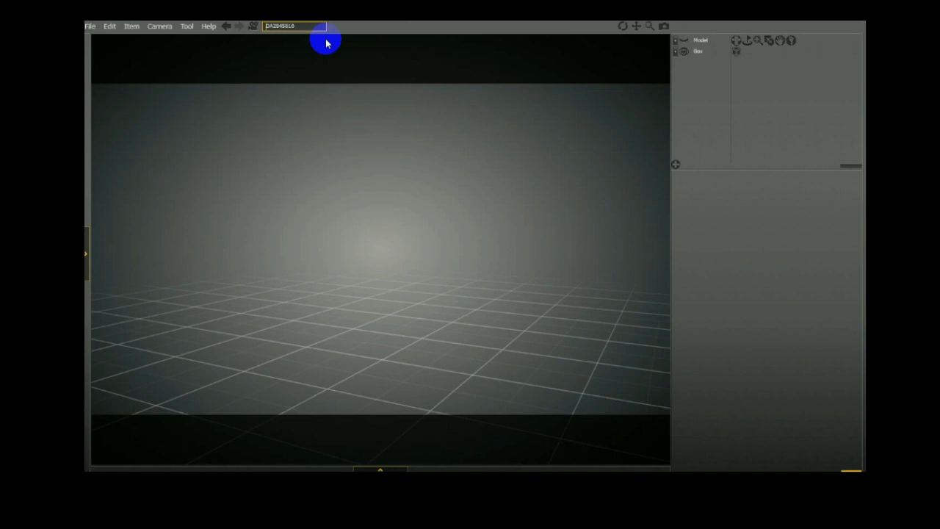
{"action": "key", "text": "Return"}
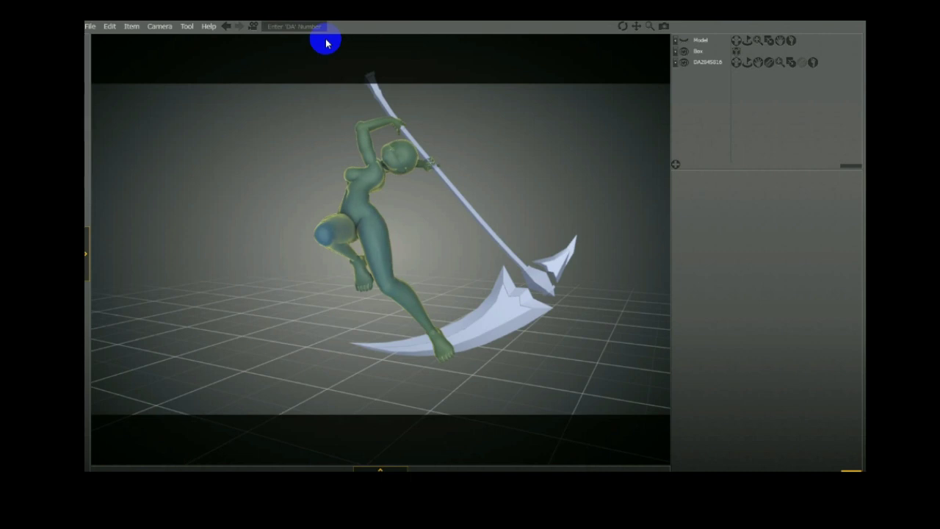
- Open the attachment settings for the scythe held by the DA2845816 figure
{"action": "mouse_move", "coordinate": [251, 232]}
{"action": "left_mouse_down"}
{"action": "mouse_move", "coordinate": [309, 254]}
{"action": "mouse_move", "coordinate": [521, 260]}
{"action": "mouse_move", "coordinate": [457, 245]}
{"action": "mouse_move", "coordinate": [310, 256]}
{"action": "mouse_move", "coordinate": [241, 247]}
{"action": "left_mouse_up"}
{"action": "left_click_drag", "start_coordinate": [304, 352], "coordinate": [443, 321]}
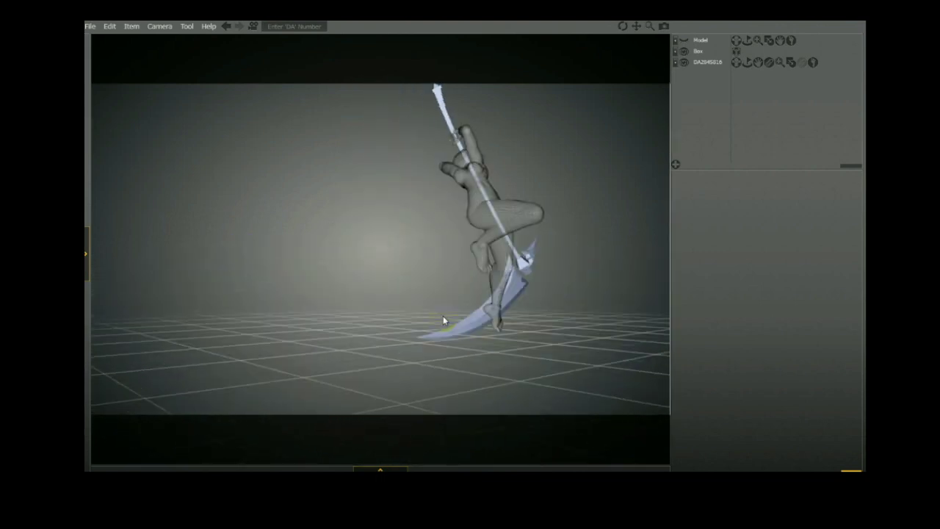
{"action": "left_click_drag", "start_coordinate": [544, 204], "coordinate": [427, 335]}
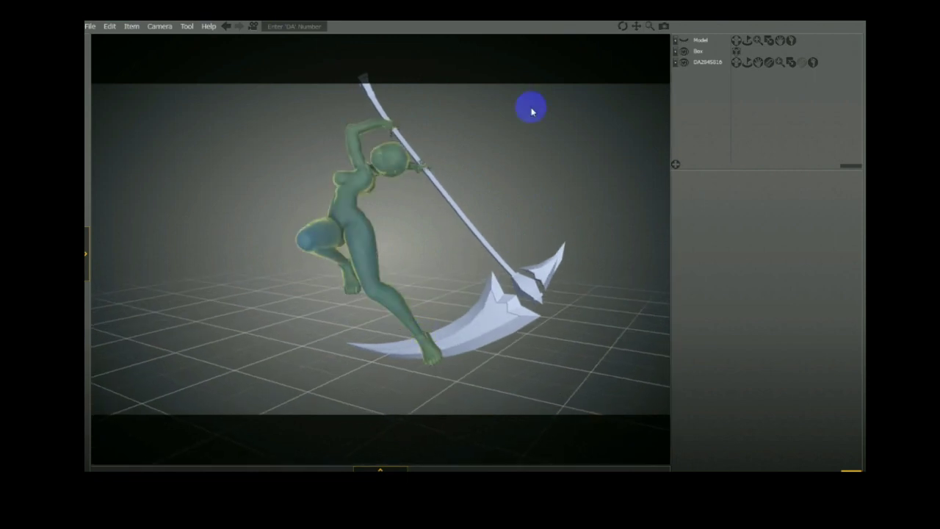
{"action": "left_click", "coordinate": [769, 64]}
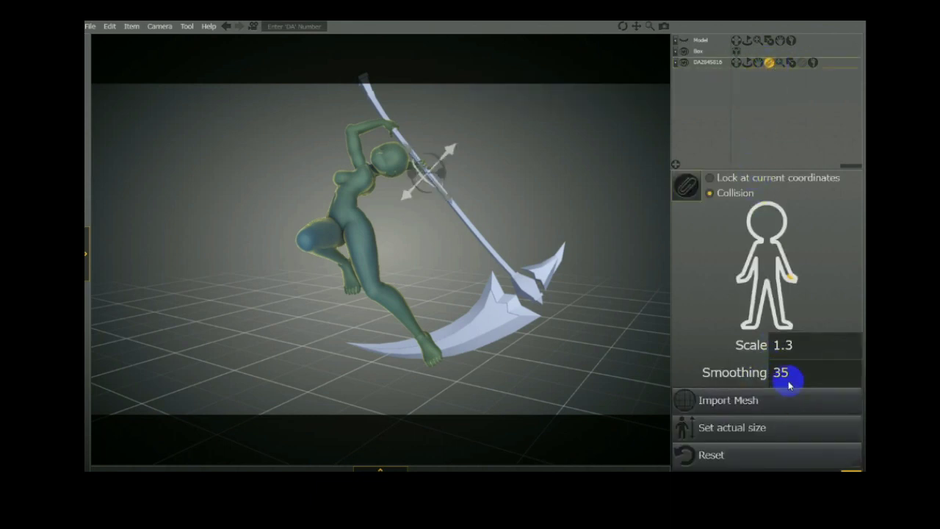
{"action": "left_click_drag", "start_coordinate": [566, 252], "coordinate": [478, 311]}
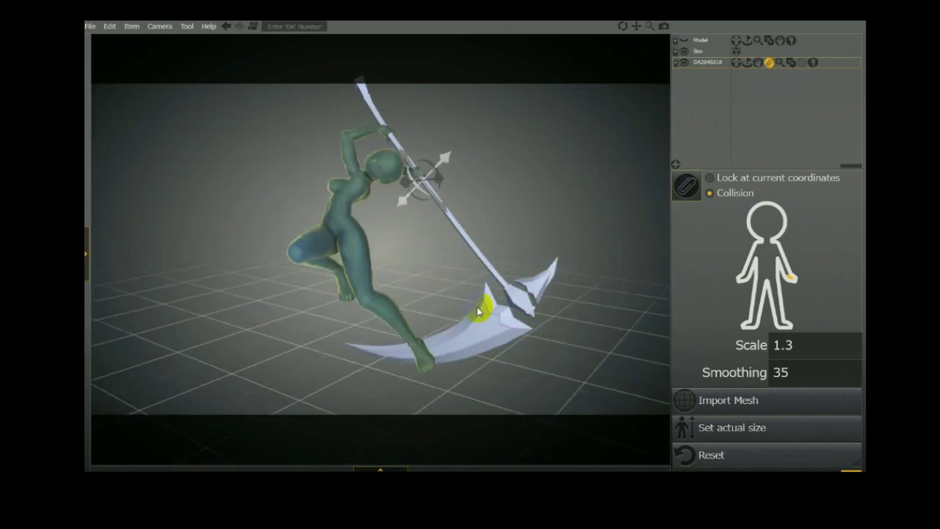
{"action": "right_click_drag", "start_coordinate": [294, 265], "coordinate": [294, 301]}
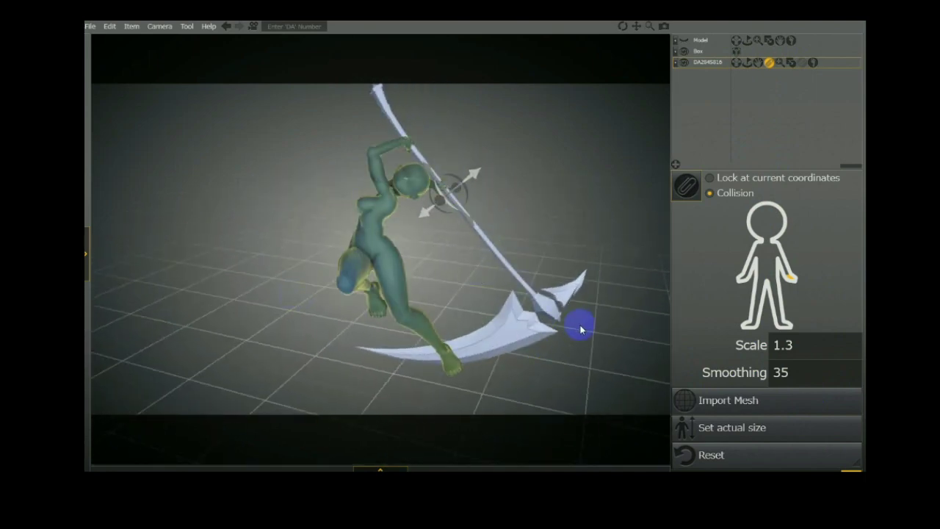
{"action": "right_click_drag", "start_coordinate": [577, 325], "coordinate": [568, 308]}
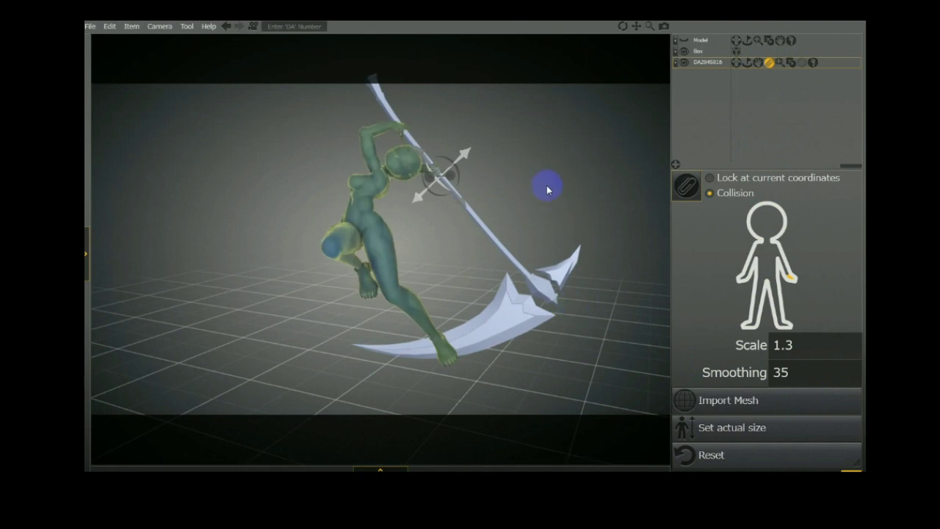
{"action": "right_click_drag", "start_coordinate": [545, 187], "coordinate": [497, 214]}
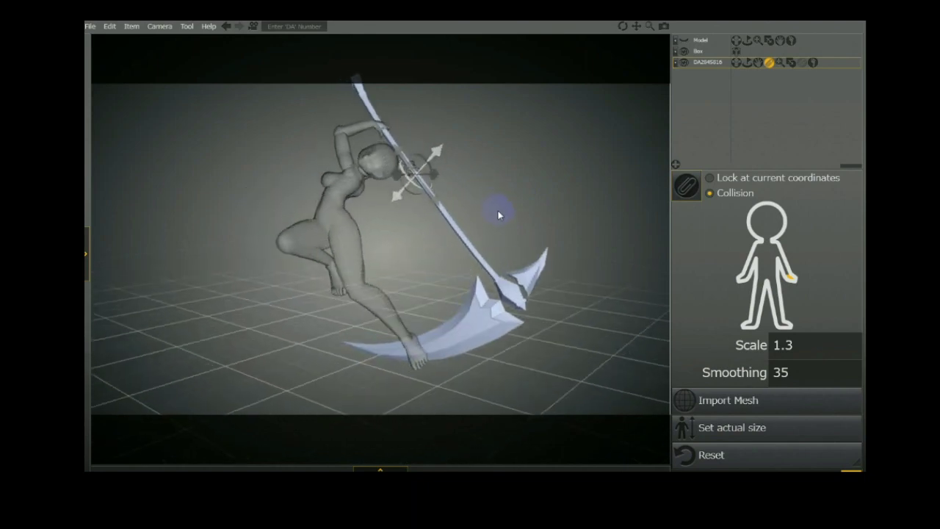
{"action": "left_click", "coordinate": [491, 319]}
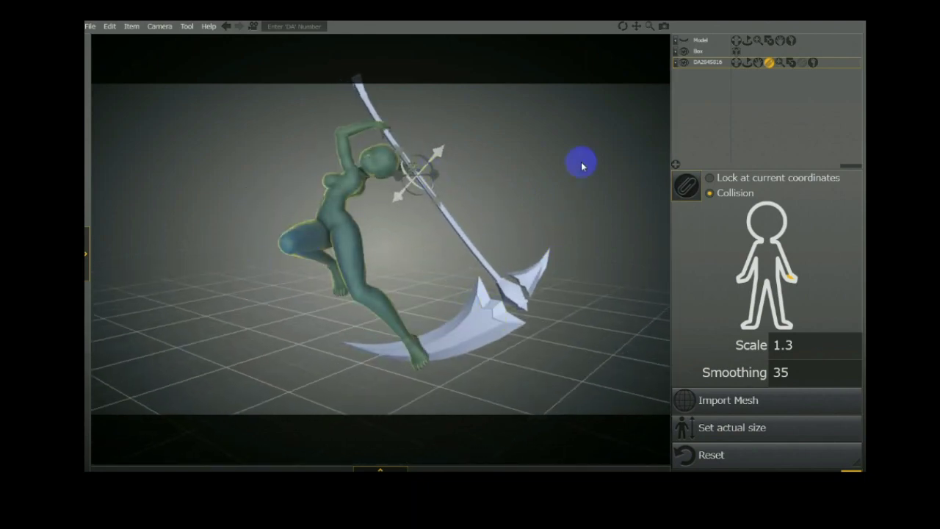
{"action": "right_click_drag", "start_coordinate": [581, 166], "coordinate": [544, 177]}
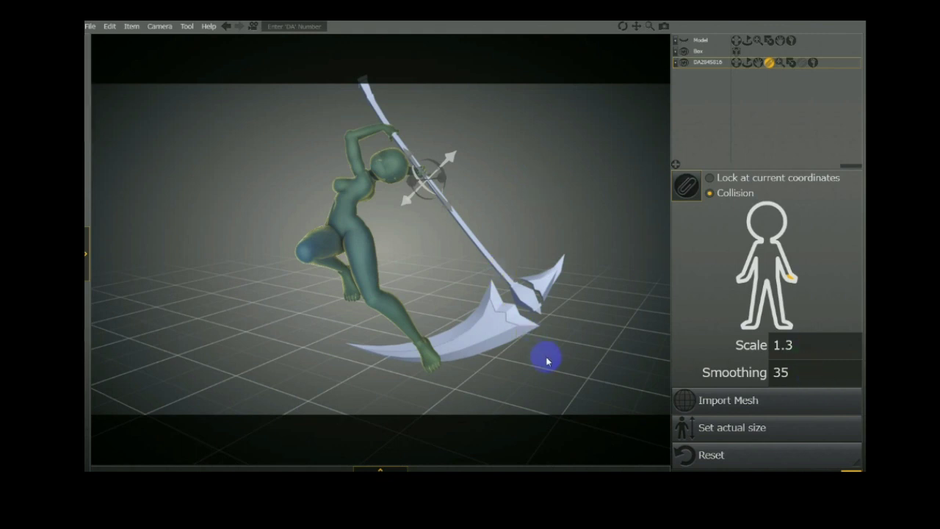
{"action": "left_click_drag", "start_coordinate": [545, 359], "coordinate": [546, 346]}
- Set the attached scythe's scale to 1.1
{"action": "left_click", "coordinate": [792, 373]}
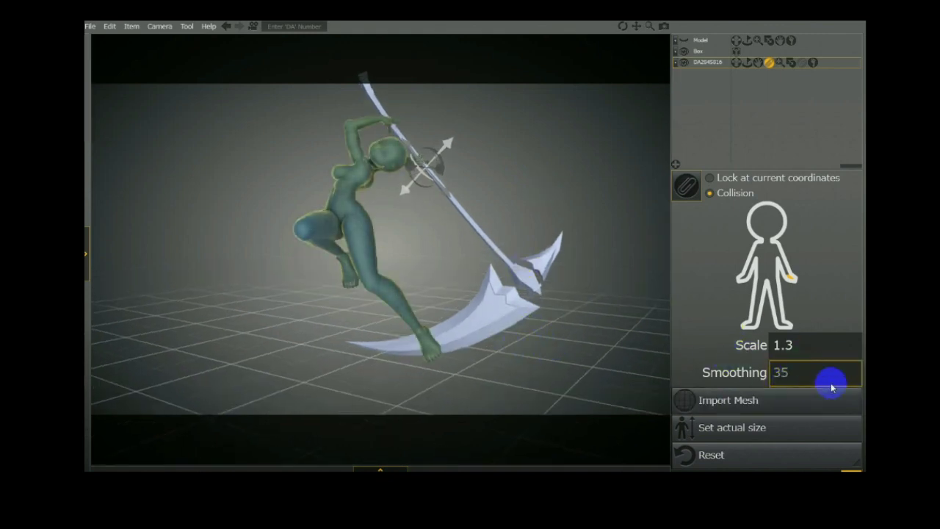
{"action": "left_click", "coordinate": [806, 350]}
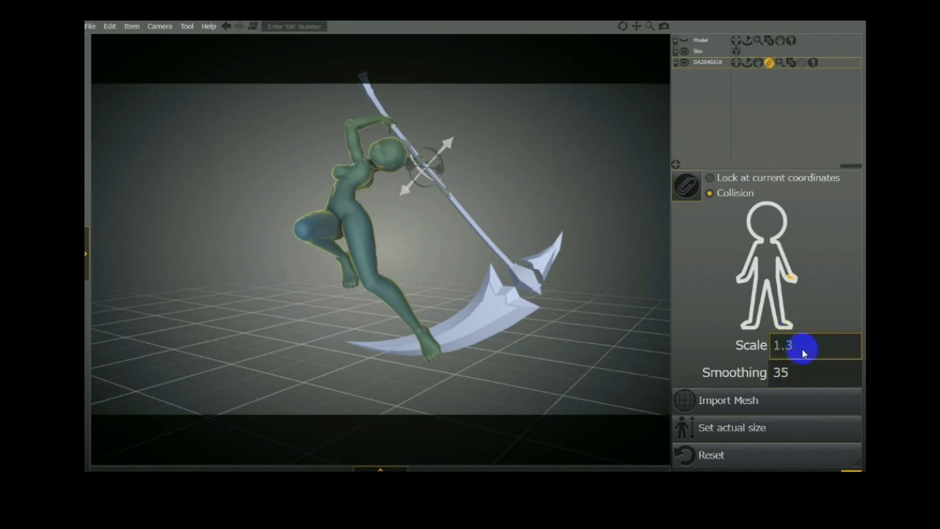
{"action": "type", "text": "1.1"}
{"action": "key", "text": "Return"}
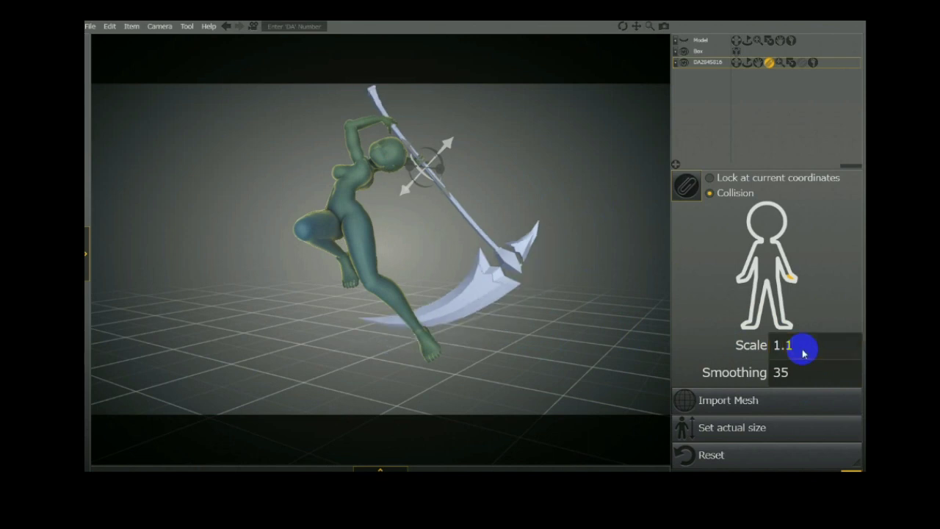
- Enlarge the attached scythe by setting its scale to 5.5
{"action": "left_click", "coordinate": [814, 354]}
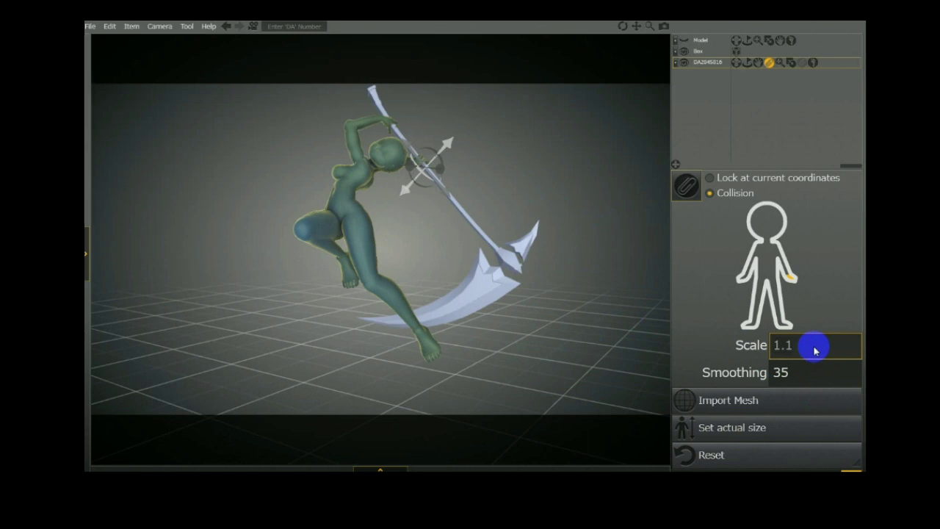
{"action": "type", "text": "5.5"}
{"action": "key", "text": "Return"}
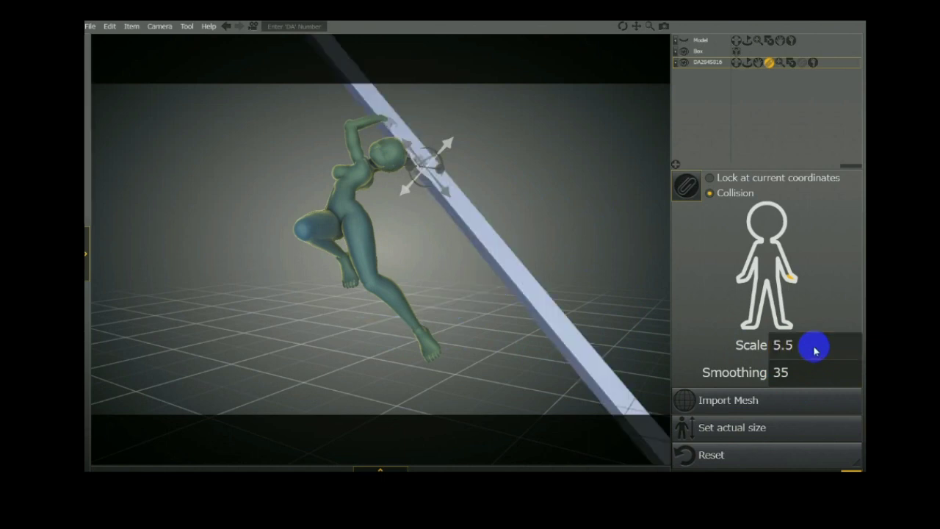
- Shrink the attached scythe to a scale of 0.1 and deselect it to leave its attachment settings
{"action": "left_click", "coordinate": [813, 351]}
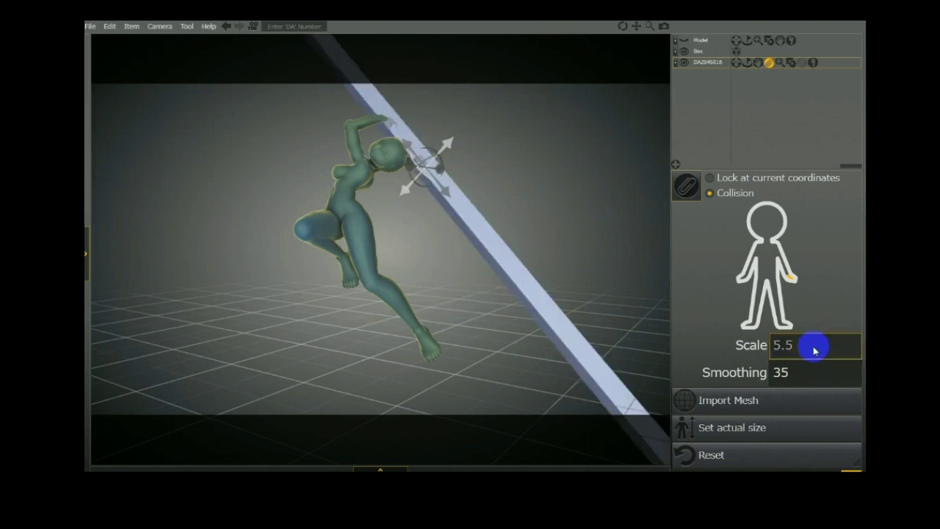
{"action": "type", "text": "0.1"}
{"action": "key", "text": "Return"}
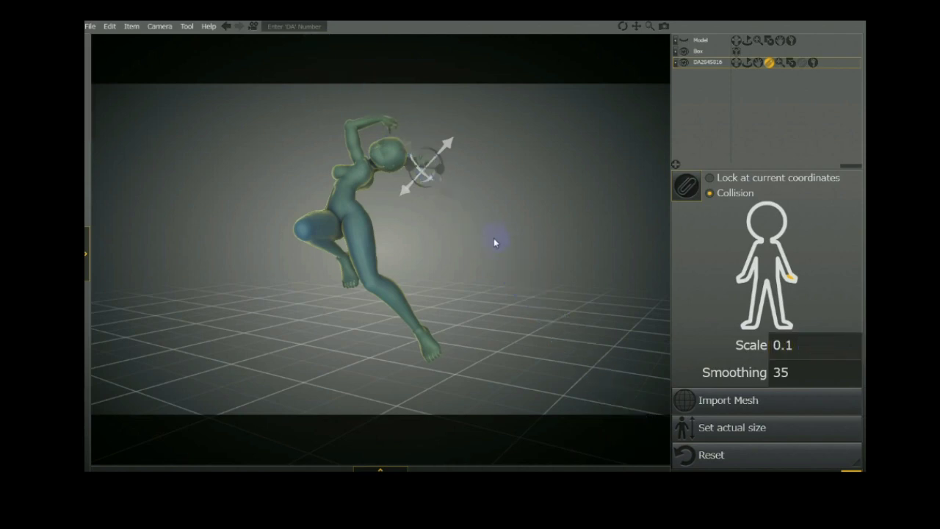
{"action": "right_click_drag", "start_coordinate": [491, 238], "coordinate": [439, 248]}
{"action": "left_click", "coordinate": [438, 225]}
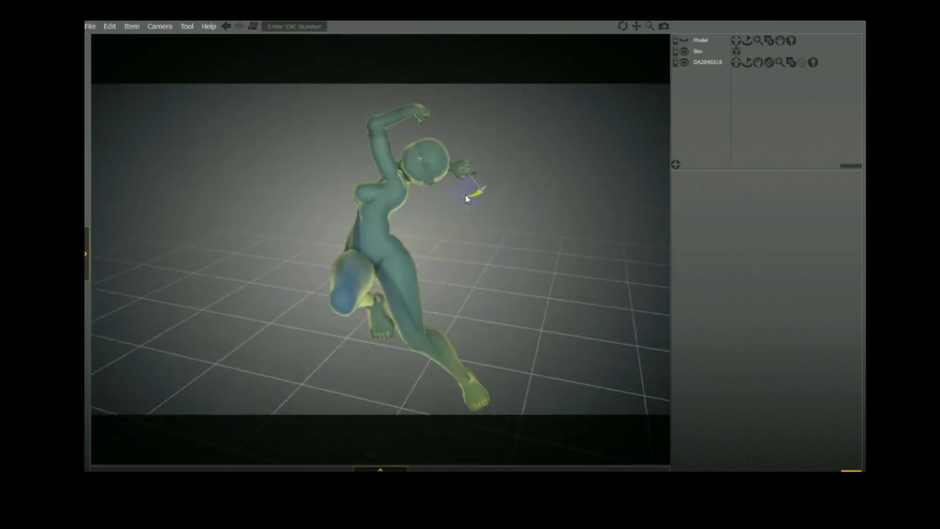
{"action": "mouse_move", "coordinate": [464, 194]}
{"action": "right_mouse_down"}
{"action": "mouse_move", "coordinate": [566, 242]}
{"action": "mouse_move", "coordinate": [541, 213]}
{"action": "mouse_move", "coordinate": [569, 249]}
{"action": "mouse_move", "coordinate": [561, 296]}
{"action": "mouse_move", "coordinate": [562, 268]}
{"action": "mouse_move", "coordinate": [547, 263]}
{"action": "mouse_move", "coordinate": [516, 172]}
{"action": "mouse_move", "coordinate": [556, 304]}
{"action": "mouse_move", "coordinate": [514, 258]}
{"action": "right_mouse_up"}
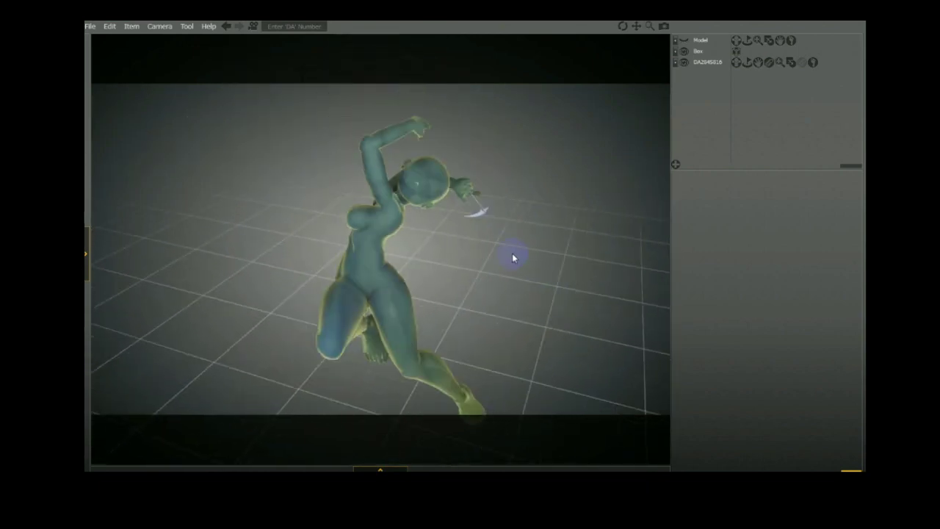
- Set the attached scythe's scale to 1.5 in the DA2845816 figure's attachment settings
{"action": "left_click_drag", "start_coordinate": [529, 284], "coordinate": [530, 274]}
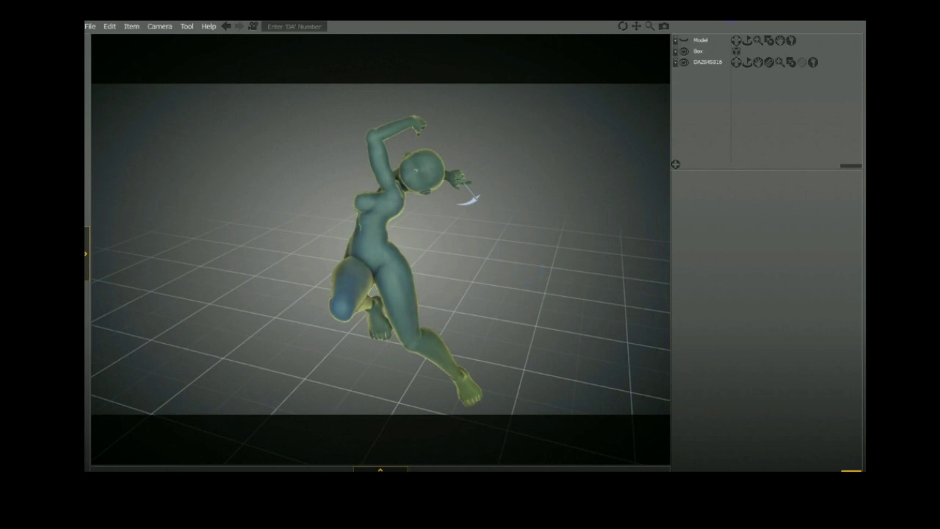
{"action": "left_click", "coordinate": [769, 65]}
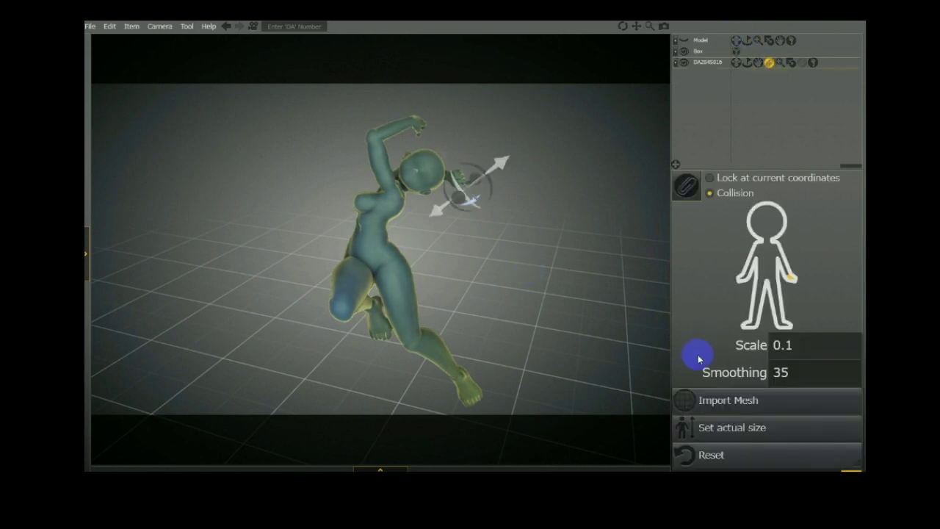
{"action": "left_click", "coordinate": [804, 351]}
{"action": "type", "text": "1."}
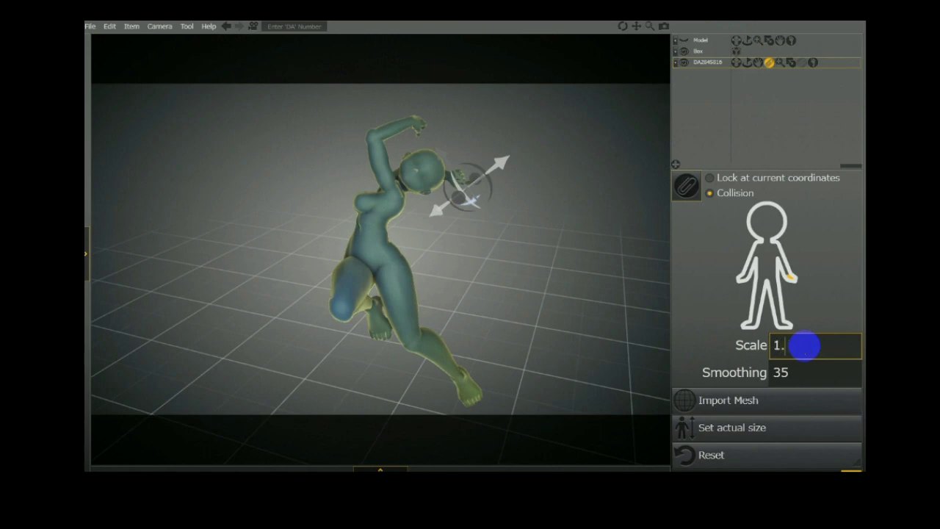
{"action": "type", "text": "5"}
{"action": "key", "text": "Return"}
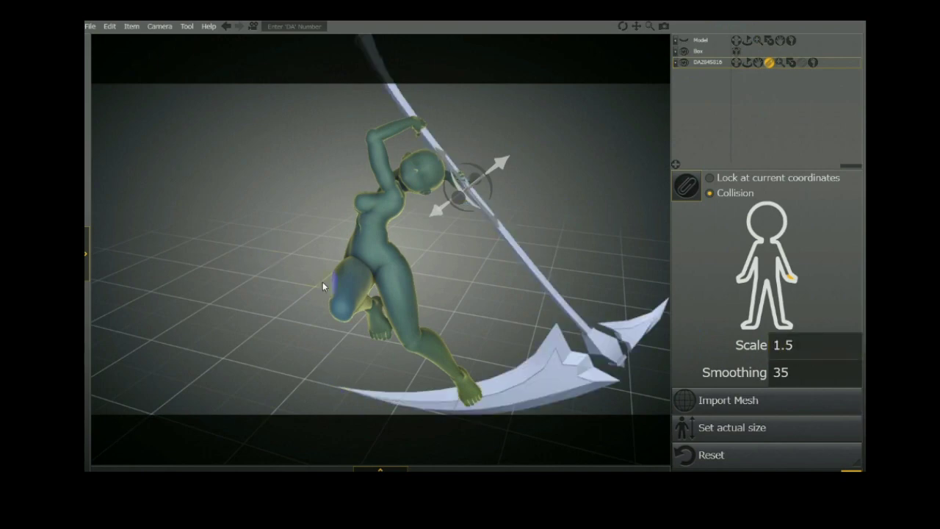
- Examine the figure and its enlarged scythe from several sides, including from behind
{"action": "left_click_drag", "start_coordinate": [323, 286], "coordinate": [429, 162]}
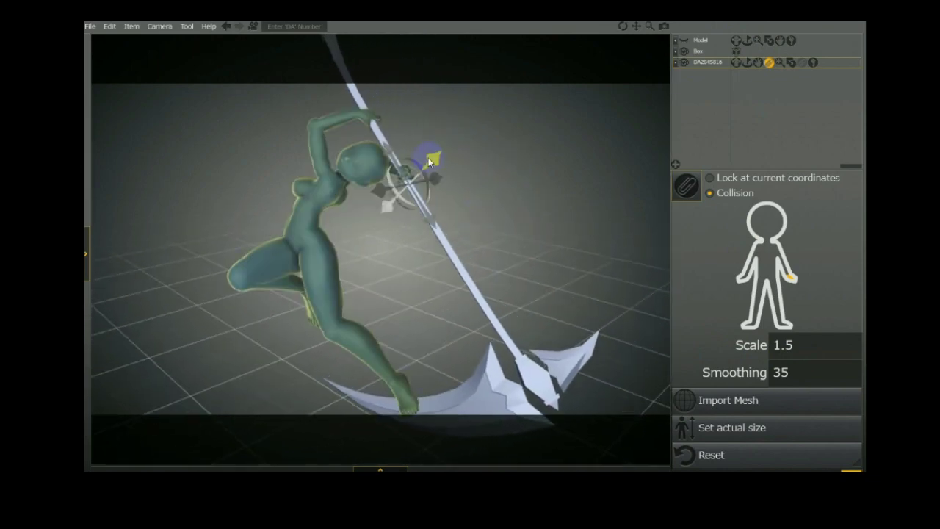
{"action": "left_click_drag", "start_coordinate": [419, 217], "coordinate": [466, 168]}
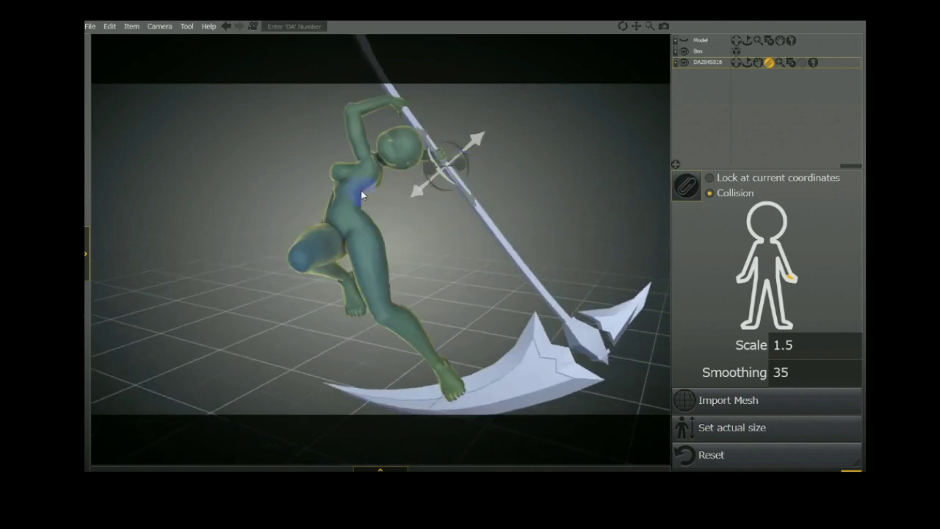
{"action": "right_click_drag", "start_coordinate": [190, 271], "coordinate": [210, 271]}
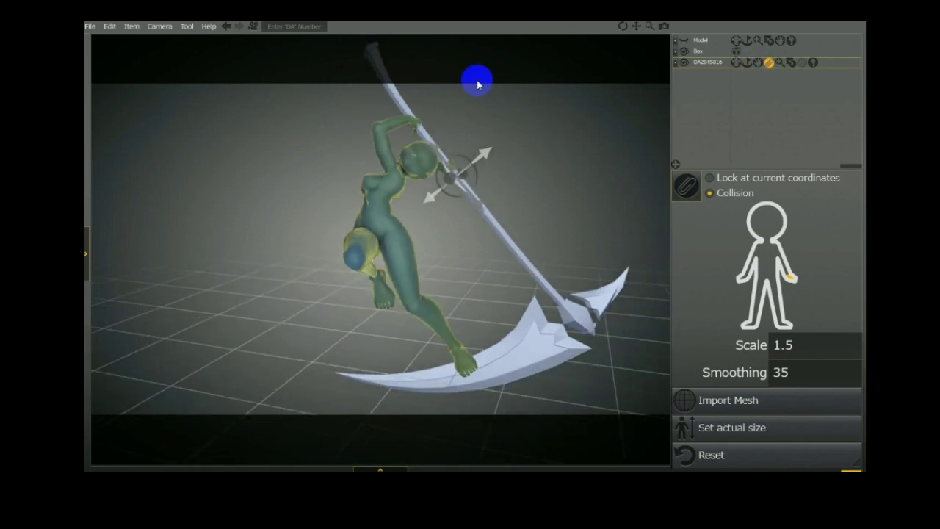
{"action": "left_click_drag", "start_coordinate": [388, 123], "coordinate": [572, 199]}
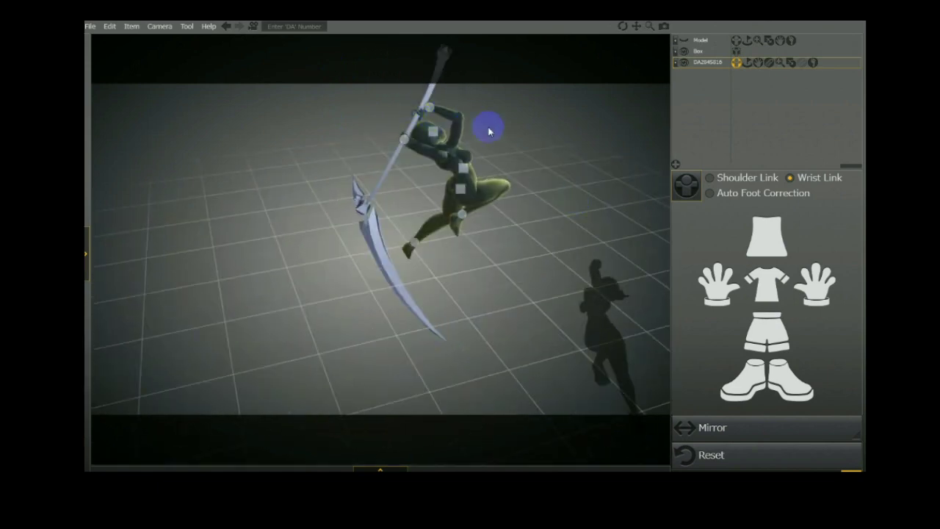
{"action": "left_click_drag", "start_coordinate": [489, 131], "coordinate": [311, 133]}
{"action": "left_click", "coordinate": [378, 172]}
{"action": "left_click_drag", "start_coordinate": [378, 173], "coordinate": [341, 185]}
- Move the attached scythe away from the figure's hands and shift the wrist of the raised arm slightly outward
{"action": "left_click", "coordinate": [769, 66]}
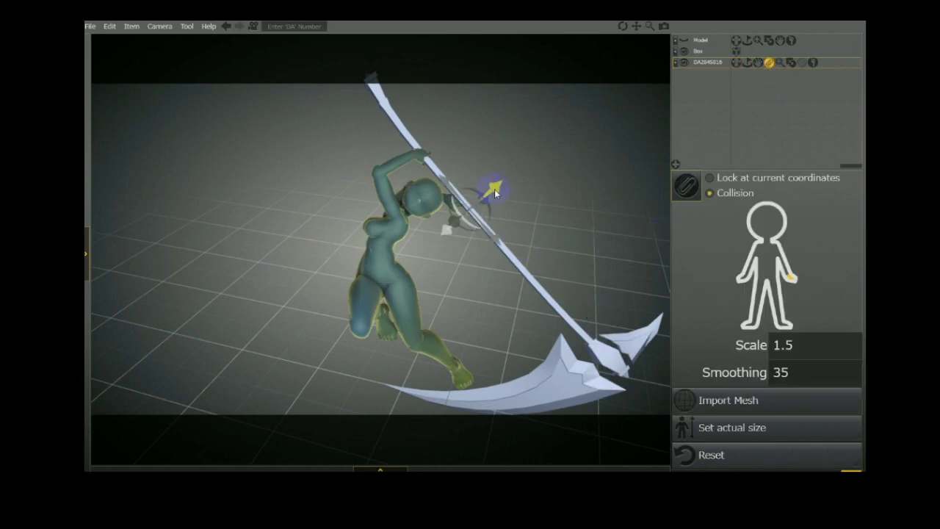
{"action": "left_click_drag", "start_coordinate": [494, 189], "coordinate": [552, 182]}
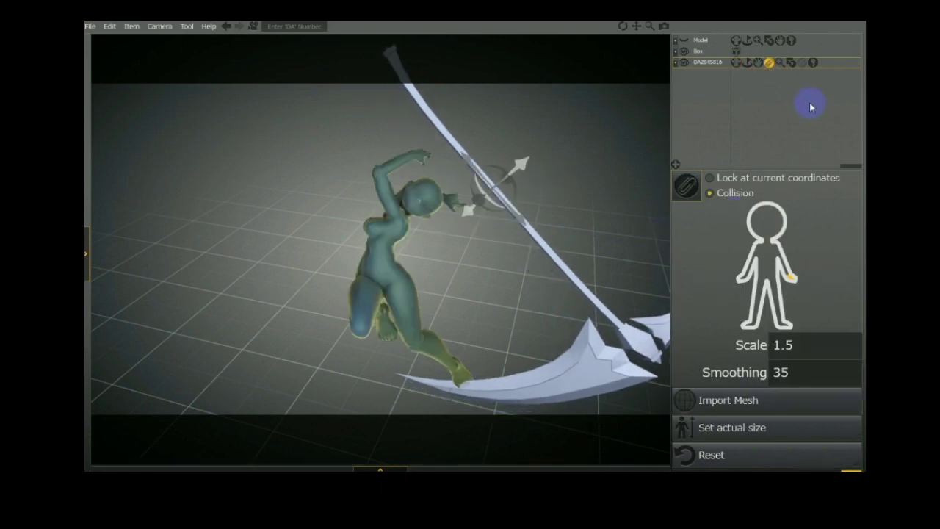
{"action": "left_click", "coordinate": [737, 64]}
{"action": "mouse_move", "coordinate": [413, 155]}
{"action": "left_mouse_down"}
{"action": "mouse_move", "coordinate": [382, 142]}
{"action": "mouse_move", "coordinate": [302, 152]}
{"action": "mouse_move", "coordinate": [359, 145]}
{"action": "mouse_move", "coordinate": [390, 157]}
{"action": "mouse_move", "coordinate": [397, 170]}
{"action": "mouse_move", "coordinate": [367, 160]}
{"action": "mouse_move", "coordinate": [380, 155]}
{"action": "mouse_move", "coordinate": [392, 176]}
{"action": "mouse_move", "coordinate": [399, 160]}
{"action": "left_mouse_up"}
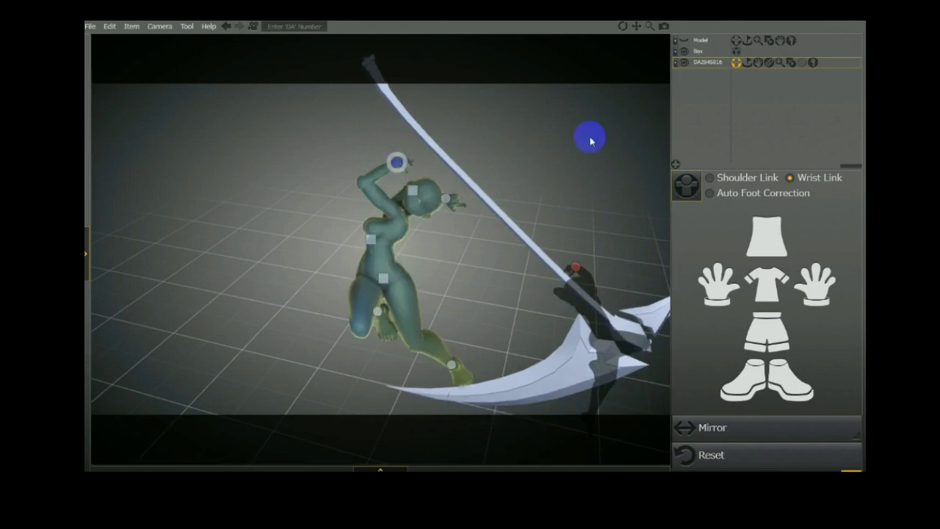
- Try resetting the figure's whole pose, and undo the reset
{"action": "left_click", "coordinate": [701, 454]}
{"action": "key", "text": "ctrl+z"}
{"action": "key", "text": "ctrl+z"}
{"action": "key", "text": "ctrl+z"}
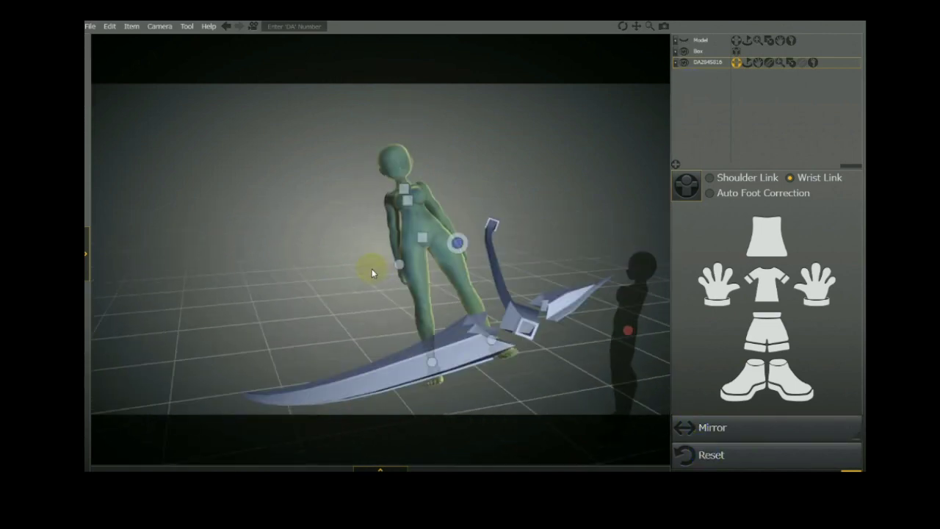
{"action": "key", "text": "ctrl+z"}
{"action": "key", "text": "ctrl+z"}
{"action": "key", "text": "ctrl+z"}
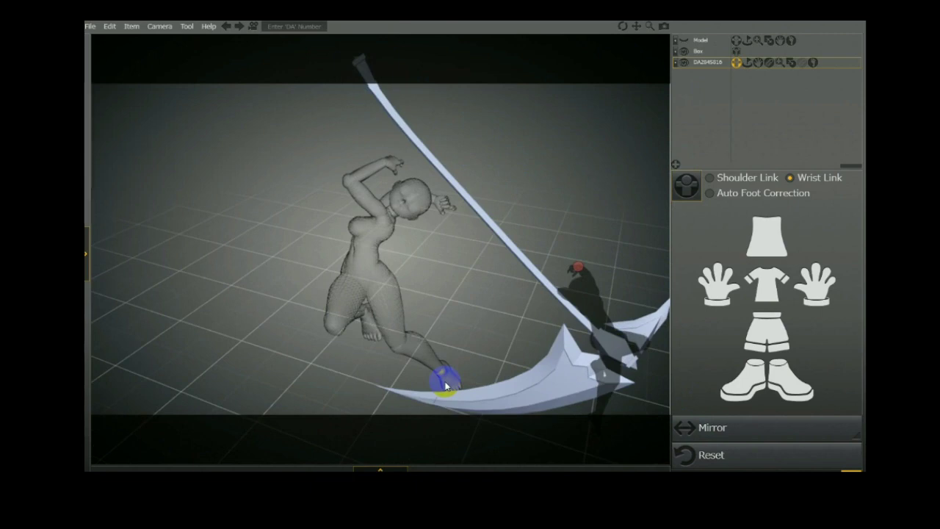
{"action": "key", "text": "ctrl+z"}
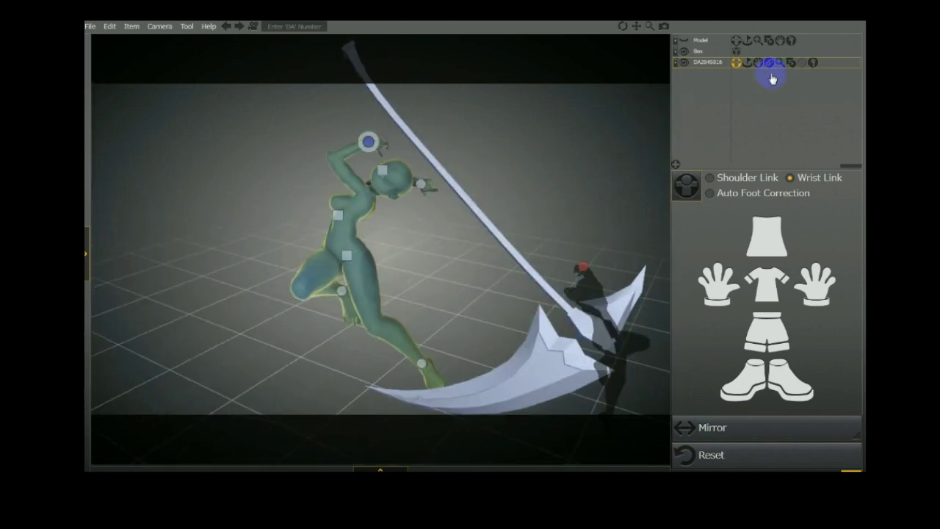
- Move the attached scythe back to the figure's hands and adjust its angle slightly
{"action": "left_click", "coordinate": [769, 64]}
{"action": "left_click_drag", "start_coordinate": [477, 131], "coordinate": [456, 185]}
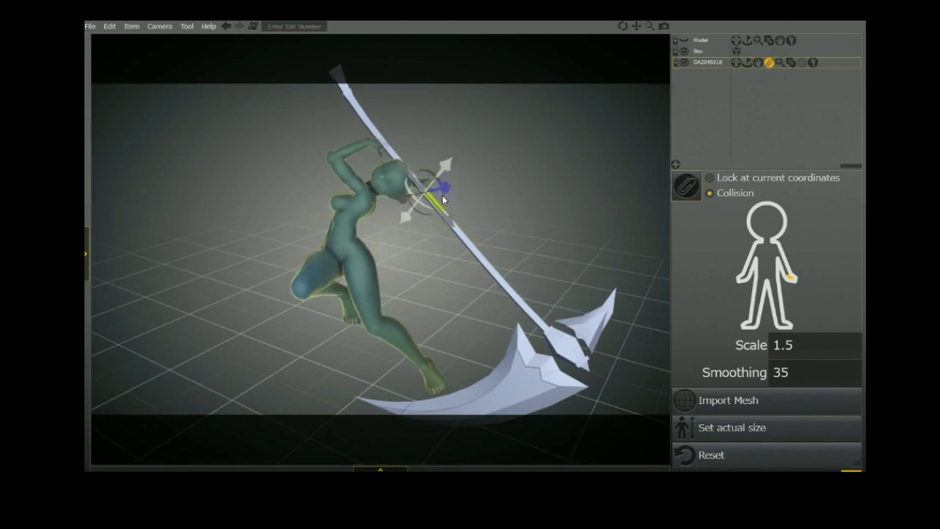
{"action": "left_click_drag", "start_coordinate": [443, 198], "coordinate": [442, 193]}
{"action": "left_click", "coordinate": [580, 202]}
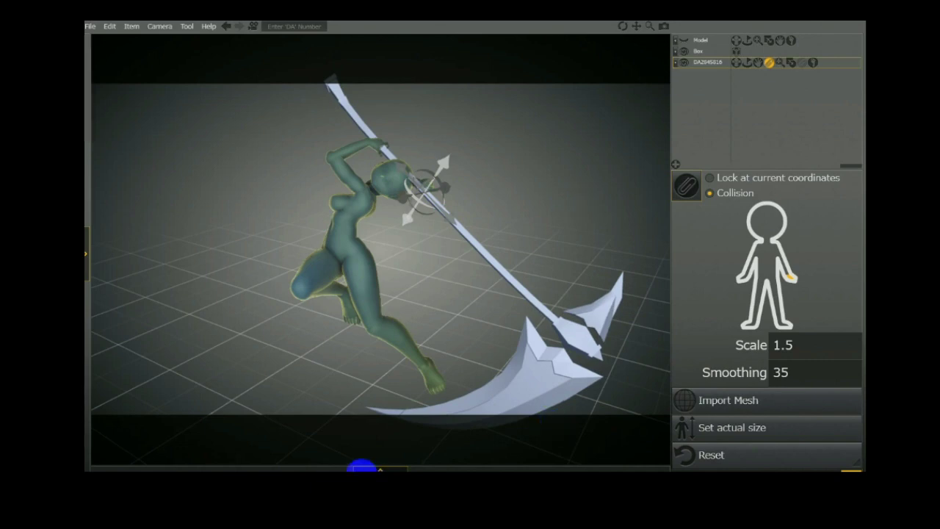
- Lower the figure's bent leg by moving its foot down beside the other foot
{"action": "left_click_drag", "start_coordinate": [266, 360], "coordinate": [367, 323]}
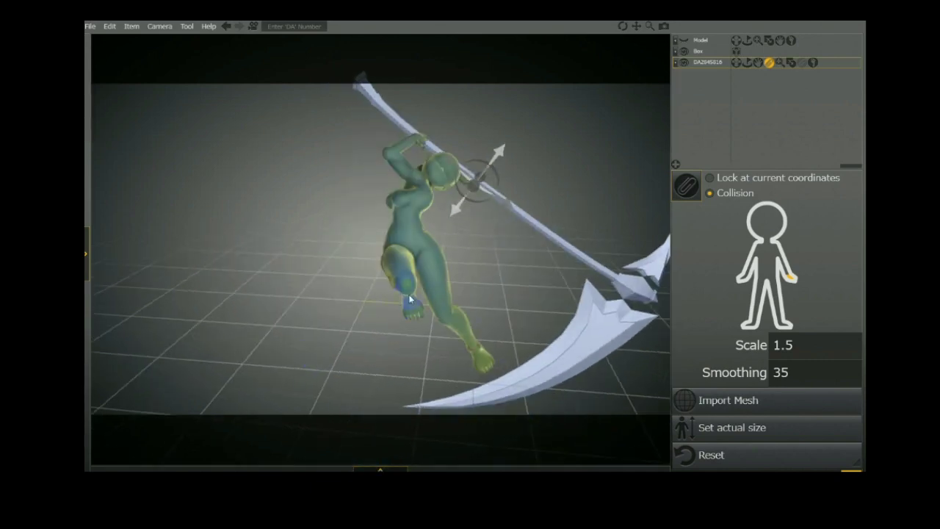
{"action": "left_click", "coordinate": [399, 276]}
{"action": "left_click_drag", "start_coordinate": [399, 275], "coordinate": [430, 375]}
{"action": "mouse_move", "coordinate": [335, 359]}
{"action": "left_mouse_down"}
{"action": "mouse_move", "coordinate": [416, 337]}
{"action": "mouse_move", "coordinate": [507, 342]}
{"action": "mouse_move", "coordinate": [329, 349]}
{"action": "left_mouse_up"}
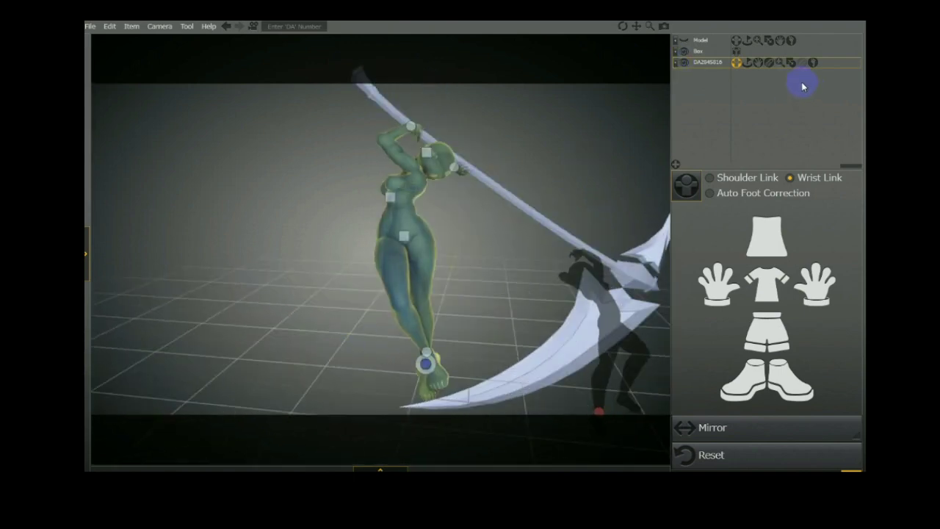
- Adjust the bend of the ring finger on the figure's right hand in the hand pose settings
{"action": "left_click", "coordinate": [762, 63]}
{"action": "mouse_move", "coordinate": [328, 373]}
{"action": "left_mouse_down"}
{"action": "mouse_move", "coordinate": [272, 361]}
{"action": "mouse_move", "coordinate": [334, 367]}
{"action": "left_mouse_up"}
{"action": "left_click", "coordinate": [762, 65]}
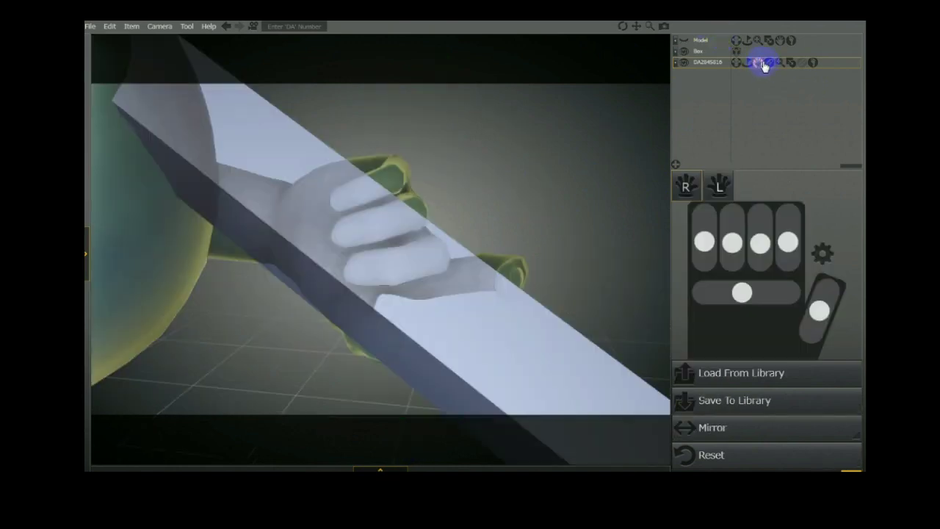
{"action": "left_click_drag", "start_coordinate": [731, 250], "coordinate": [752, 217]}
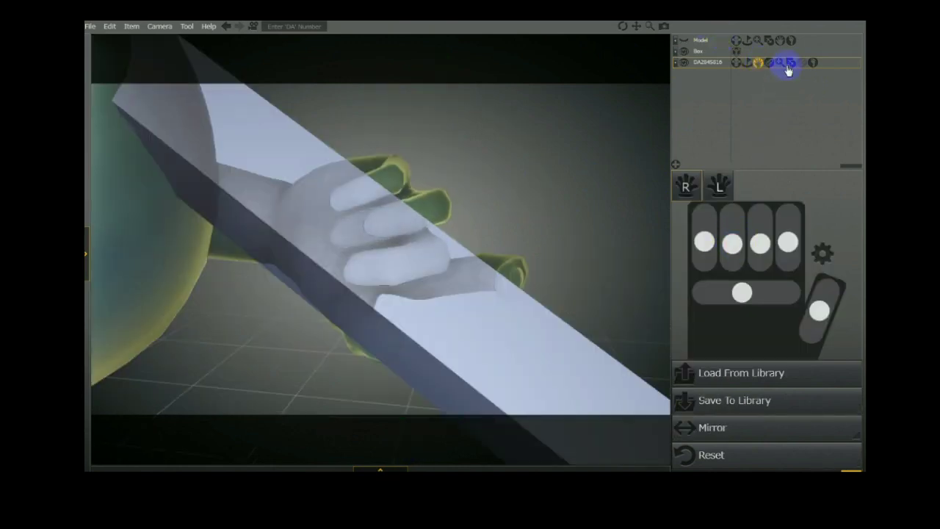
- Look through the figure's pose, hand, placement and attachment settings
{"action": "left_click", "coordinate": [740, 67]}
{"action": "left_click", "coordinate": [767, 294]}
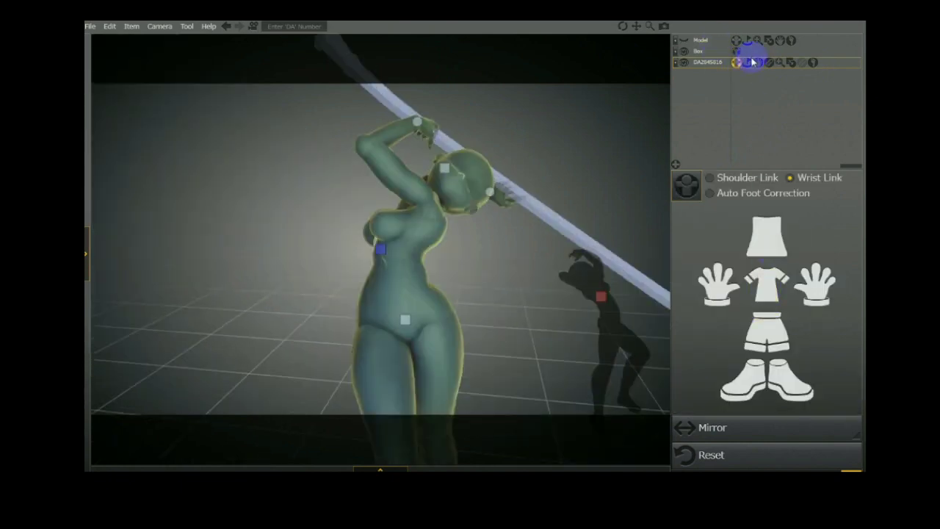
{"action": "left_click", "coordinate": [756, 63]}
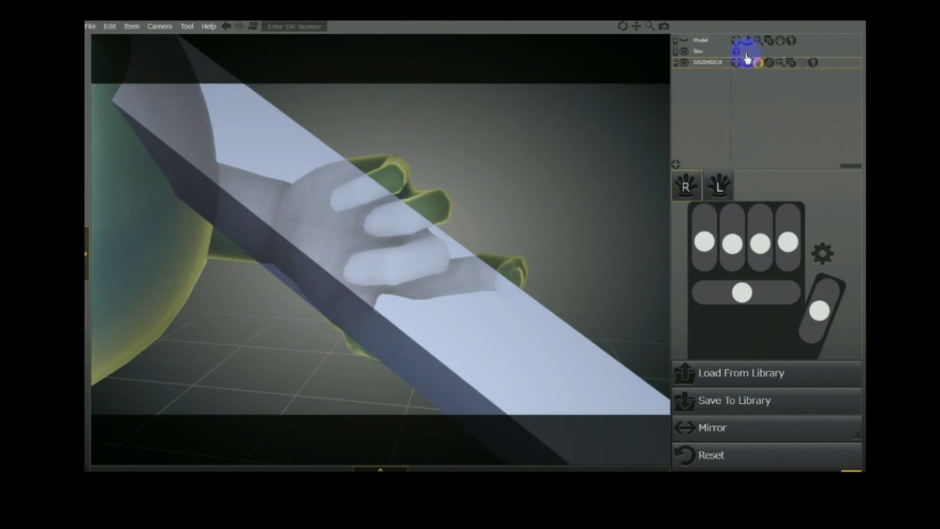
{"action": "left_click", "coordinate": [748, 63]}
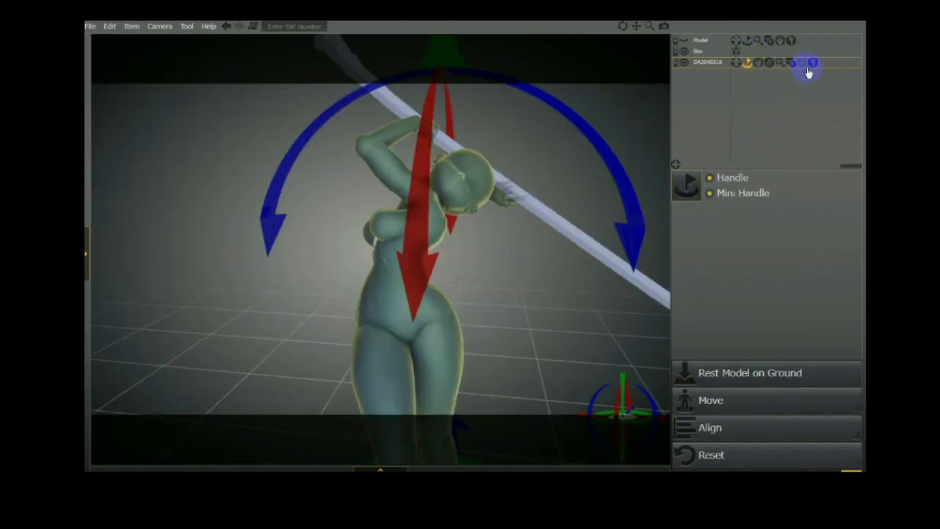
{"action": "left_click", "coordinate": [765, 64]}
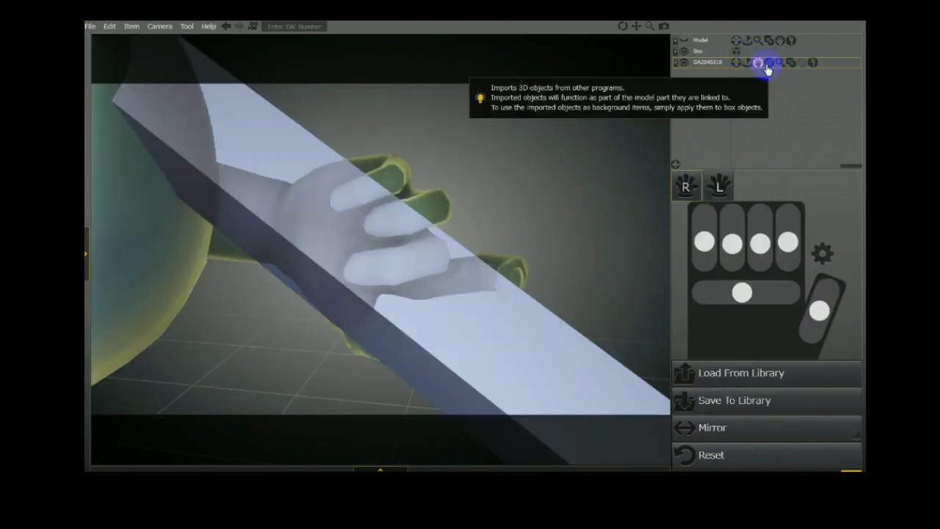
{"action": "left_click", "coordinate": [768, 66]}
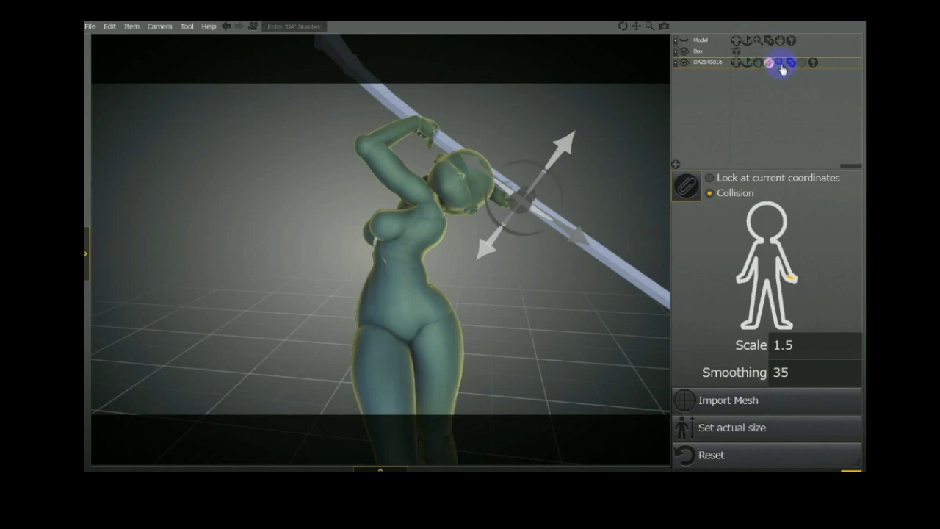
{"action": "left_click", "coordinate": [780, 64]}
- Browse the figure's chest shapes and try a slimmer arm shape from the middle of the second row
{"action": "left_click", "coordinate": [790, 65]}
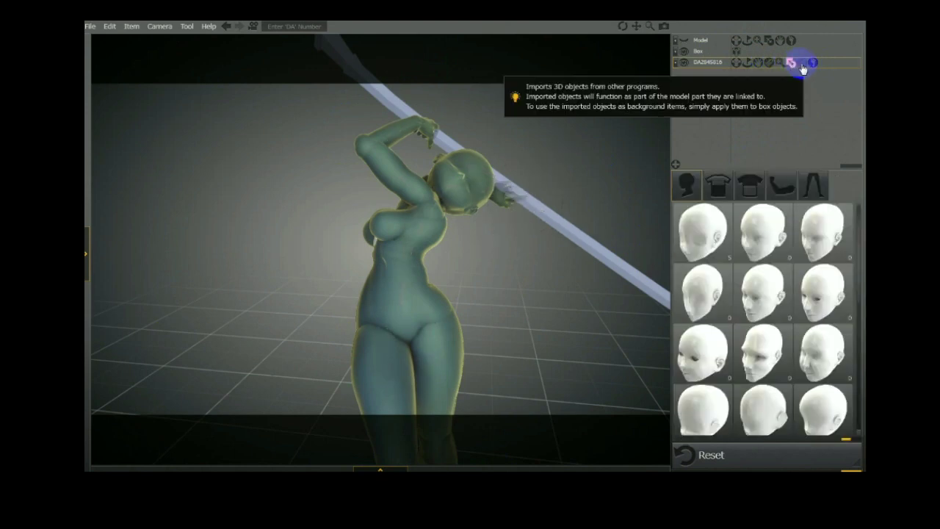
{"action": "left_click", "coordinate": [721, 186]}
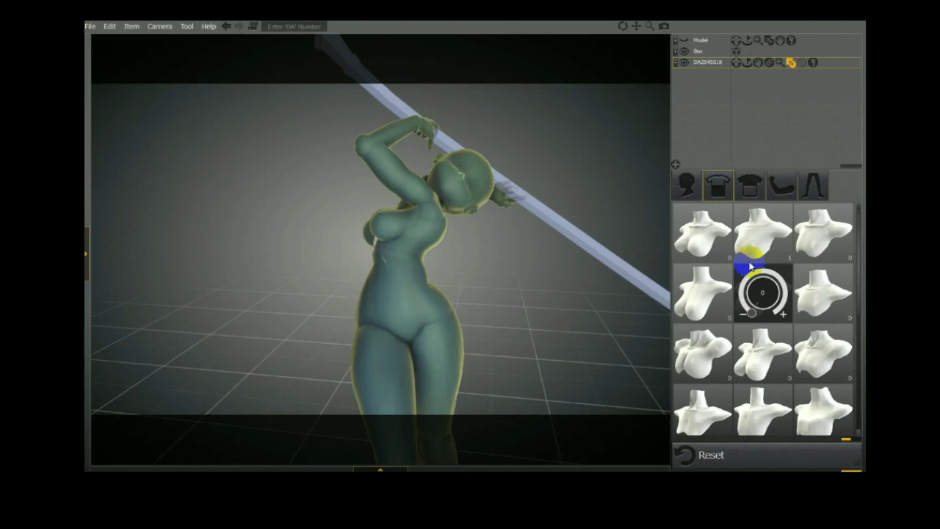
{"action": "mouse_move", "coordinate": [690, 246]}
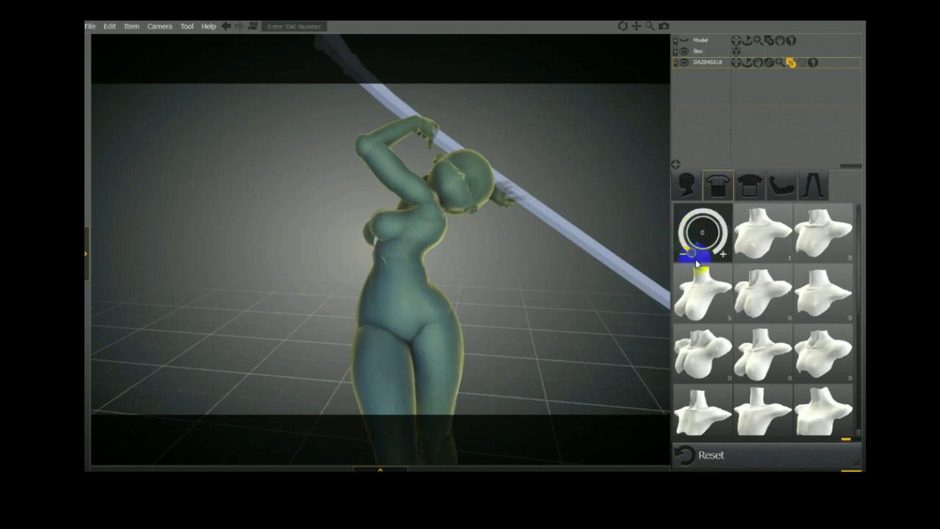
{"action": "mouse_move", "coordinate": [765, 316]}
{"action": "left_click", "coordinate": [782, 185]}
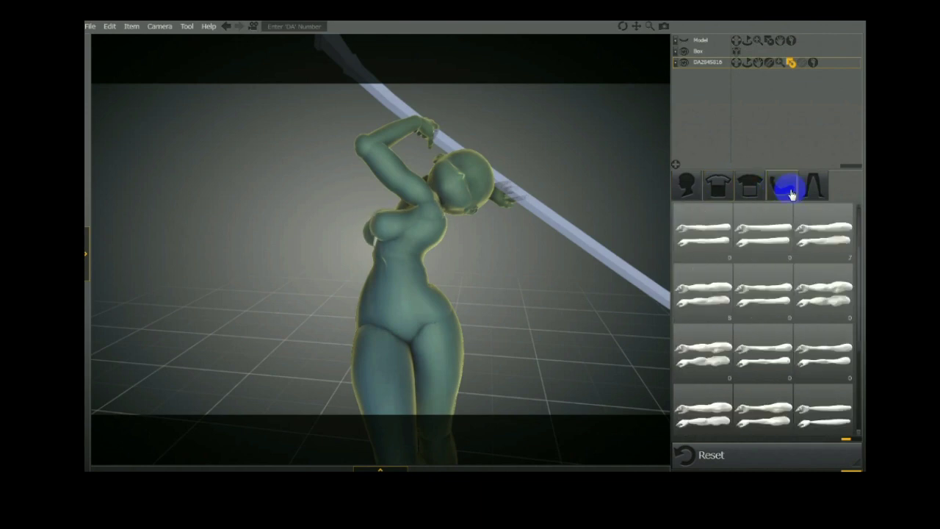
{"action": "mouse_move", "coordinate": [757, 285]}
{"action": "left_click_drag", "start_coordinate": [751, 312], "coordinate": [746, 295]}
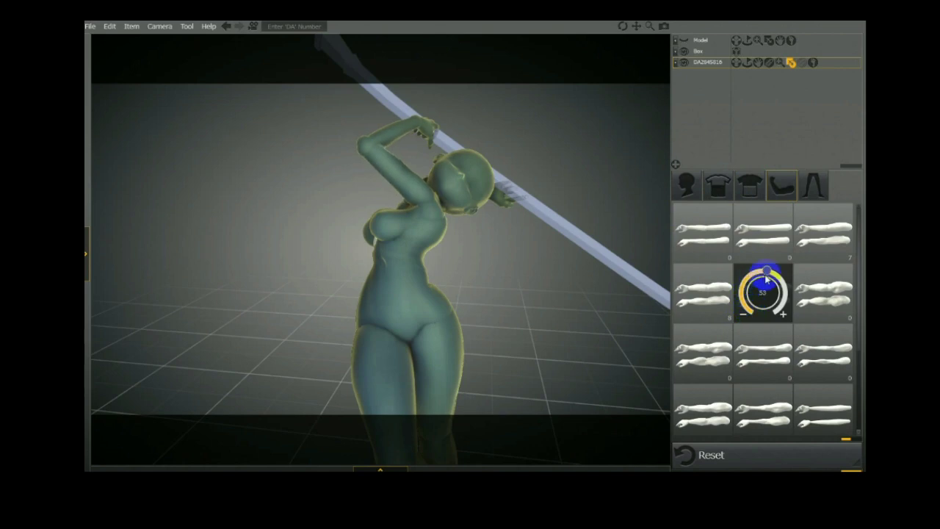
- Set the first two abdomen shapes in the second row to 78 and 77, and check the figure's changed waist
{"action": "left_click", "coordinate": [752, 197]}
{"action": "mouse_move", "coordinate": [719, 288]}
{"action": "left_click_drag", "start_coordinate": [690, 312], "coordinate": [705, 272]}
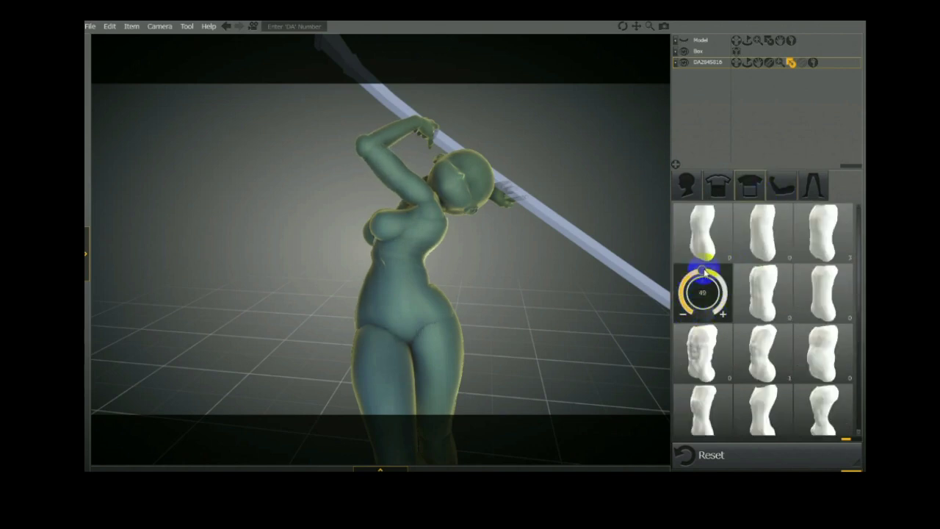
{"action": "left_click_drag", "start_coordinate": [744, 311], "coordinate": [799, 260]}
{"action": "right_click_drag", "start_coordinate": [319, 300], "coordinate": [342, 309]}
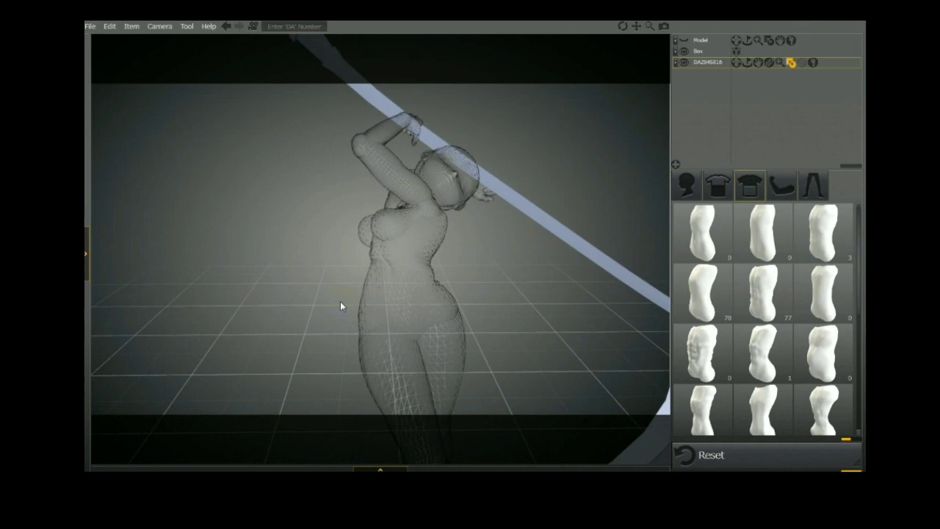
{"action": "right_click_drag", "start_coordinate": [434, 267], "coordinate": [512, 321]}
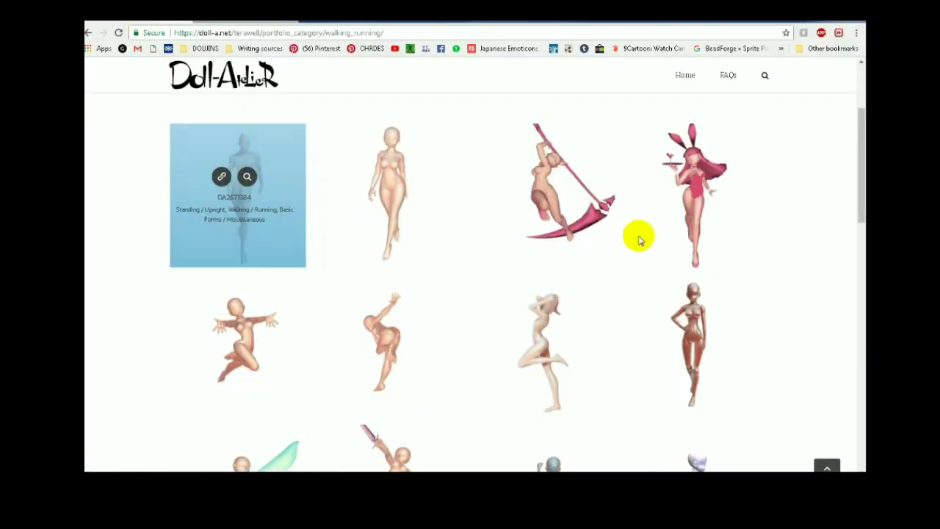
- Find the flying figure with green wings among the Walking / Running poses and open its pose page
{"action": "scroll", "coordinate": [775, 218], "scroll_direction": "down", "scroll_amount": 3}
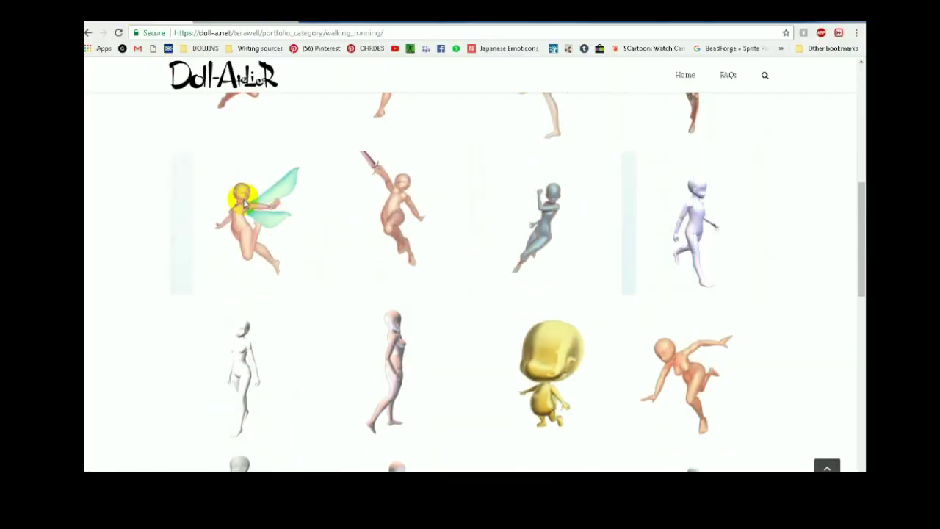
{"action": "mouse_move", "coordinate": [248, 203]}
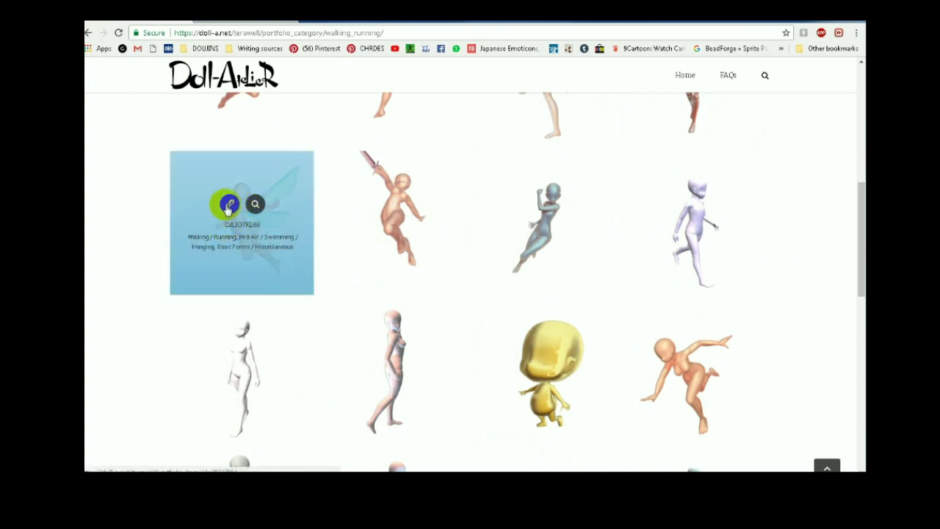
{"action": "left_click", "coordinate": [228, 205]}
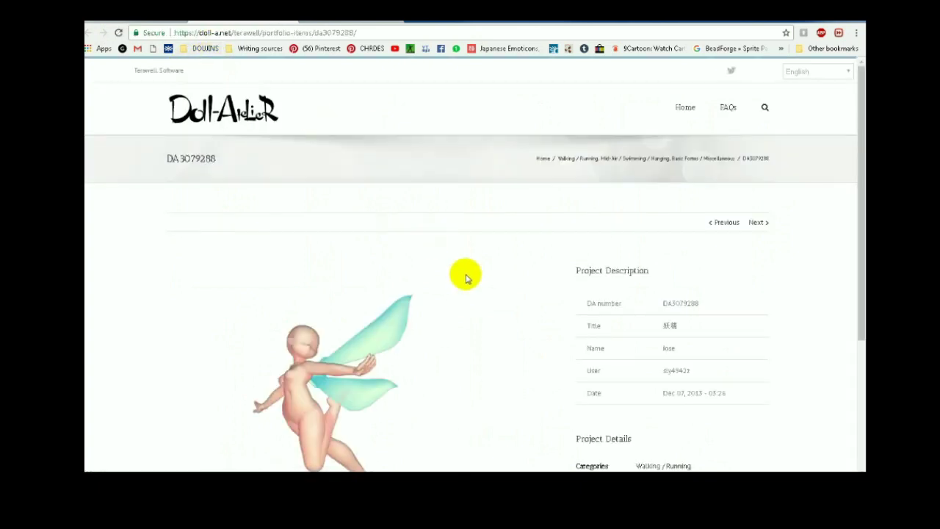
- Copy the winged figure's DA number DA3079288, switch to Design Doll and load that pose
{"action": "scroll", "coordinate": [499, 276], "scroll_direction": "down", "scroll_amount": 3}
{"action": "left_click_drag", "start_coordinate": [663, 138], "coordinate": [699, 141]}
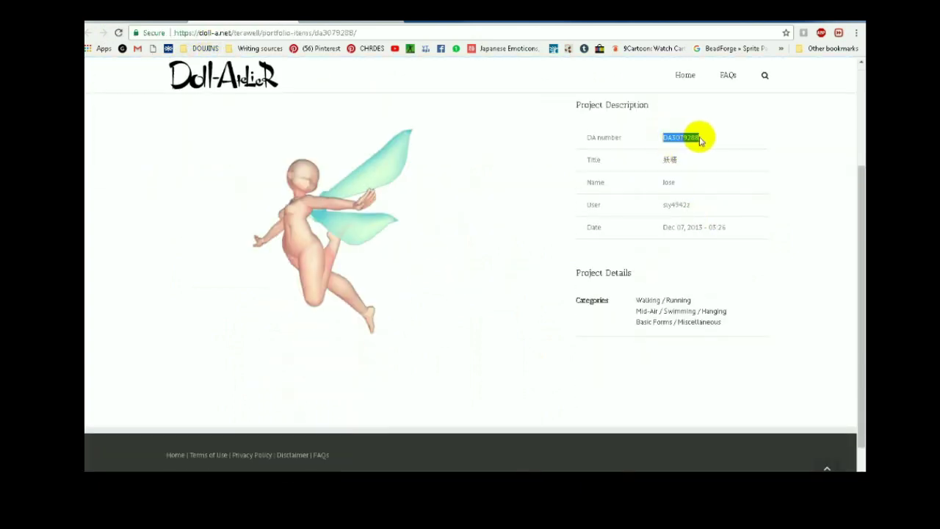
{"action": "right_click", "coordinate": [693, 141]}
{"action": "left_click", "coordinate": [704, 144]}
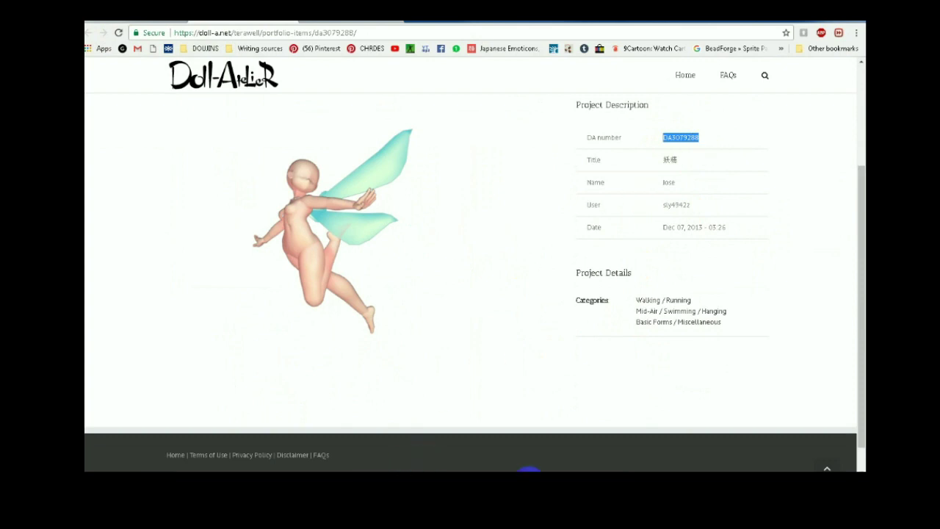
{"action": "key", "text": "alt+Tab"}
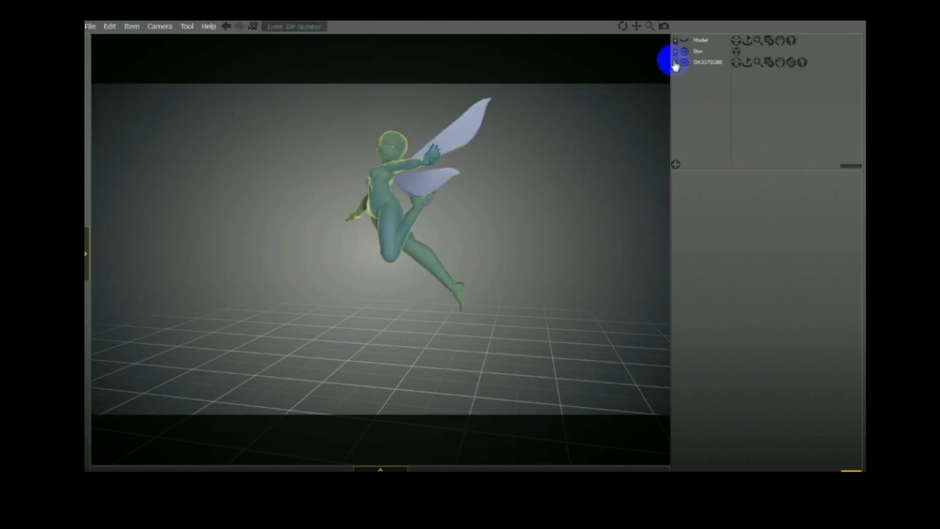
- Examine the loaded winged figure and the attachment of its wings from several angles
{"action": "left_click_drag", "start_coordinate": [326, 277], "coordinate": [543, 182]}
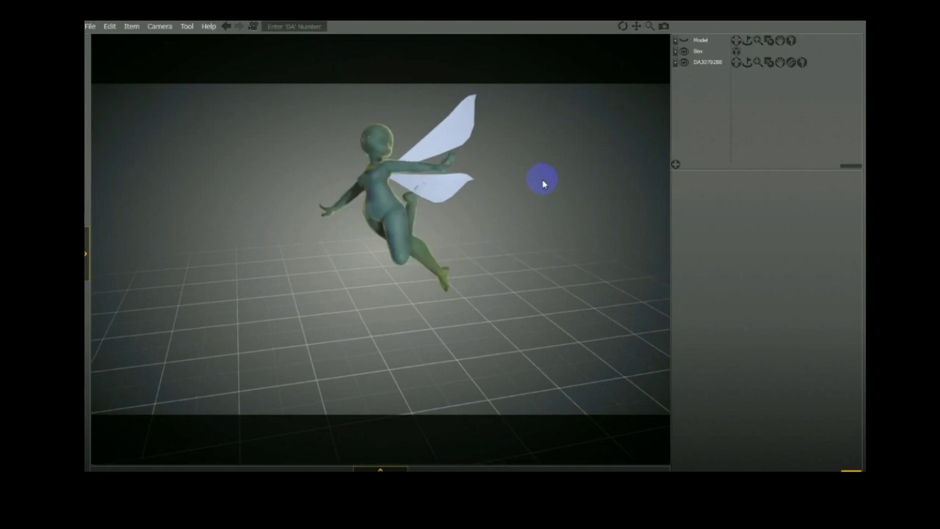
{"action": "left_click_drag", "start_coordinate": [233, 223], "coordinate": [342, 264]}
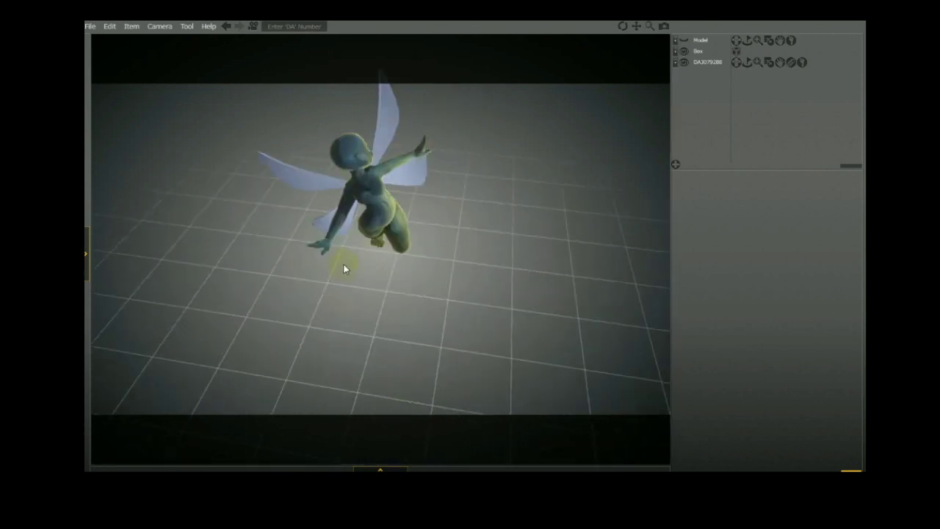
{"action": "left_click_drag", "start_coordinate": [574, 284], "coordinate": [443, 227]}
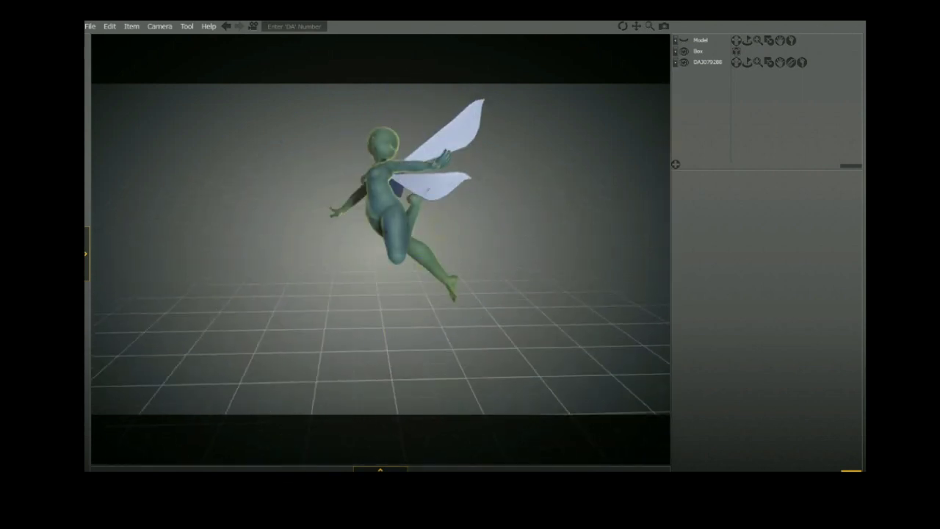
- Switch to Doll-Atelier in the browser and look through the Walking / Running poses on pages 1 and 3
{"action": "mouse_move", "coordinate": [379, 469]}
{"action": "left_click", "coordinate": [360, 426]}
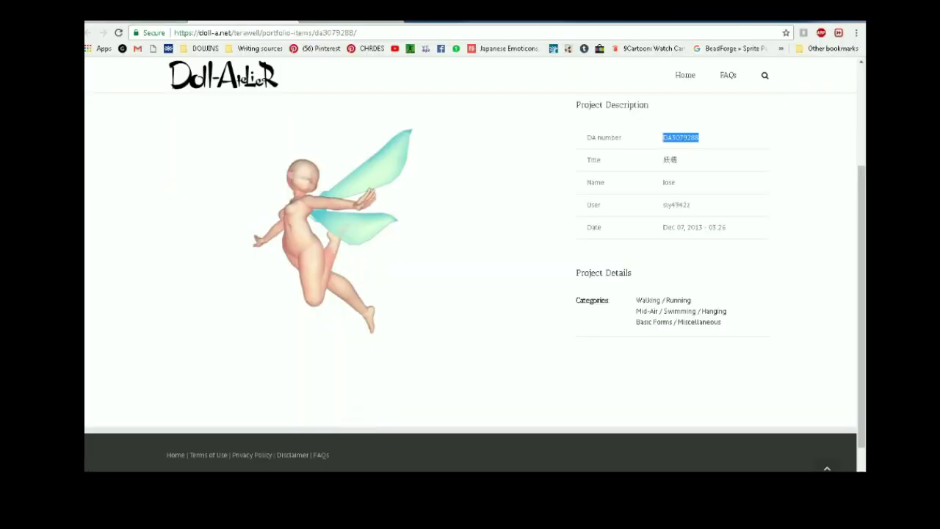
{"action": "key", "text": "alt+Left"}
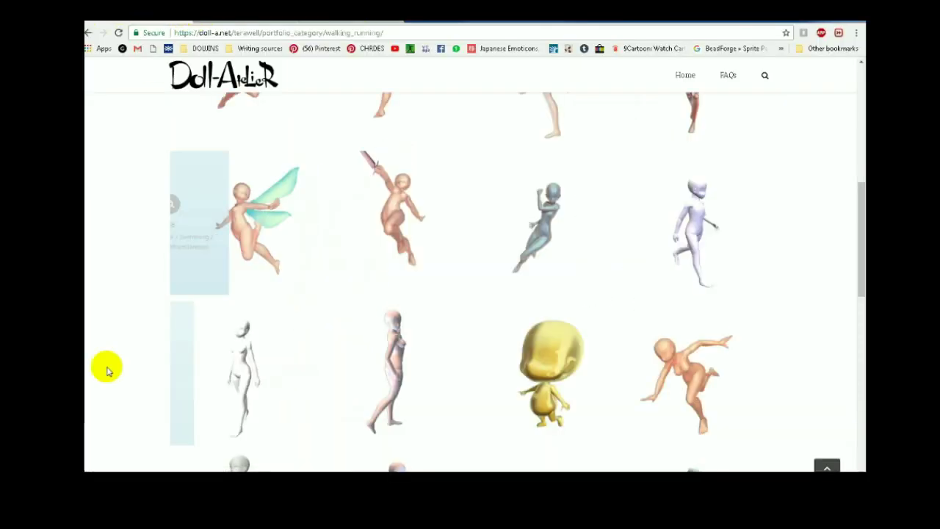
{"action": "scroll", "coordinate": [103, 262], "scroll_direction": "down", "scroll_amount": 3}
{"action": "scroll", "coordinate": [108, 262], "scroll_direction": "down", "scroll_amount": 1}
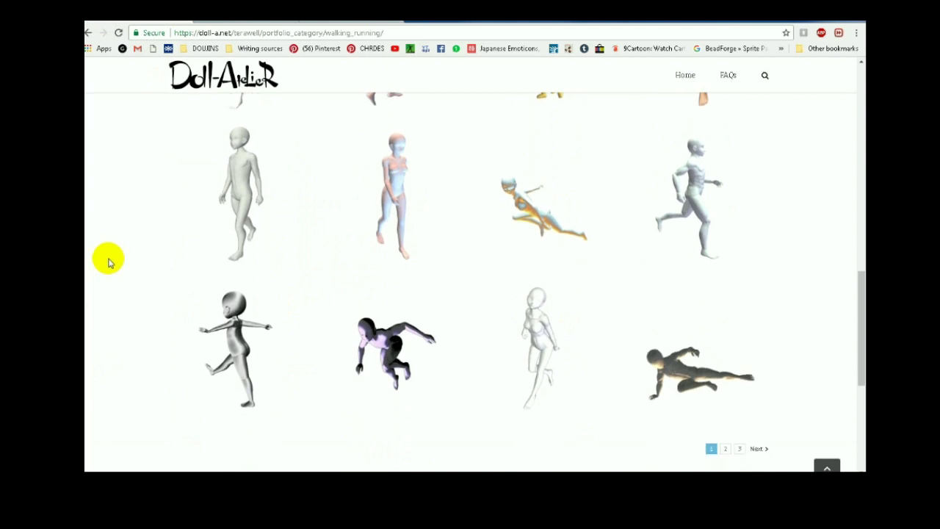
{"action": "scroll", "coordinate": [108, 262], "scroll_direction": "down", "scroll_amount": 3}
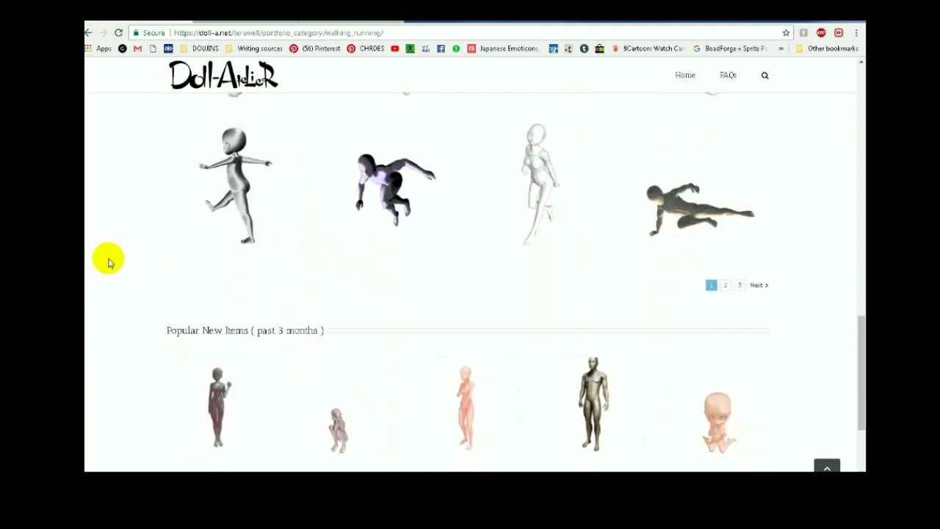
{"action": "scroll", "coordinate": [108, 258], "scroll_direction": "down", "scroll_amount": 1}
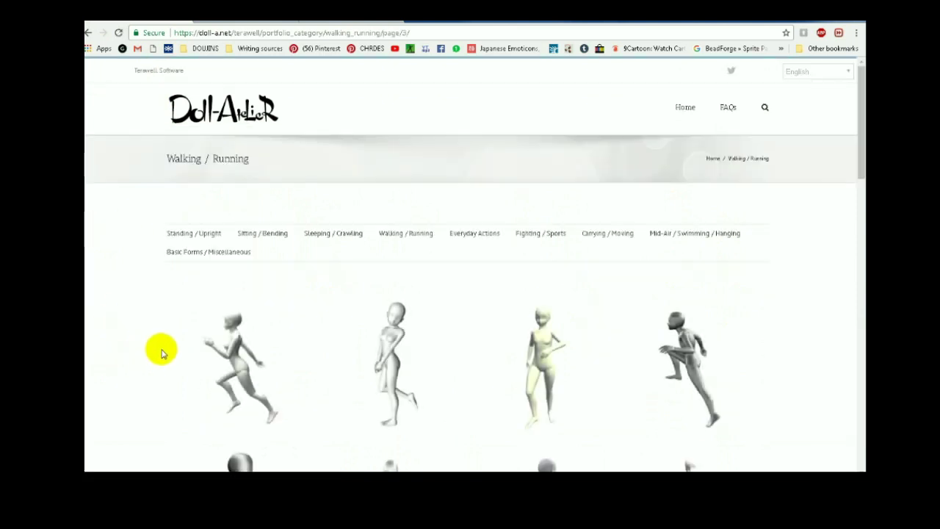
{"action": "right_click", "coordinate": [162, 316]}
{"action": "scroll", "coordinate": [137, 273], "scroll_direction": "down", "scroll_amount": 5}
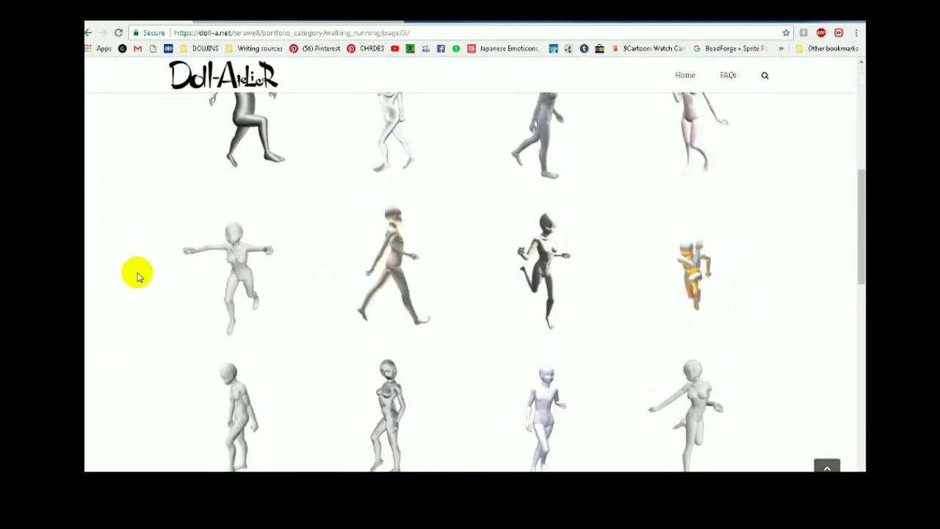
{"action": "scroll", "coordinate": [137, 273], "scroll_direction": "down", "scroll_amount": 3}
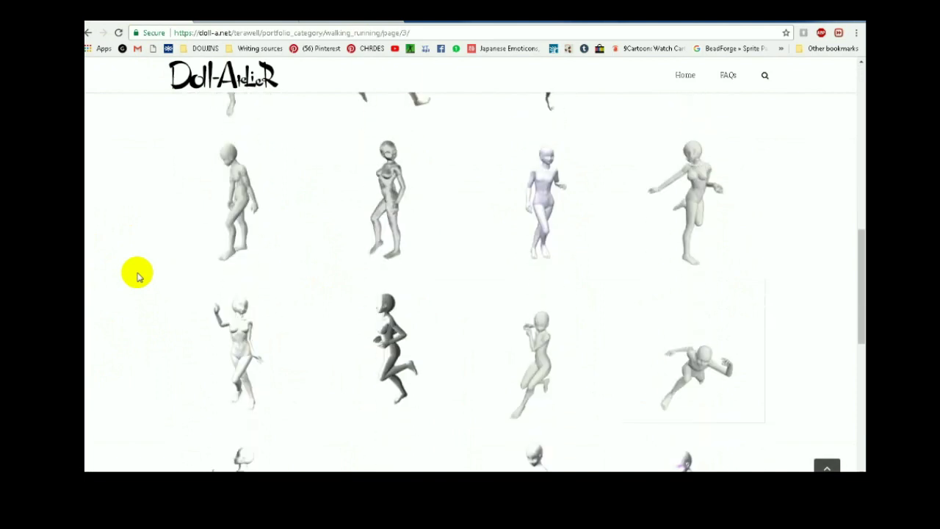
{"action": "scroll", "coordinate": [103, 223], "scroll_direction": "down", "scroll_amount": 5}
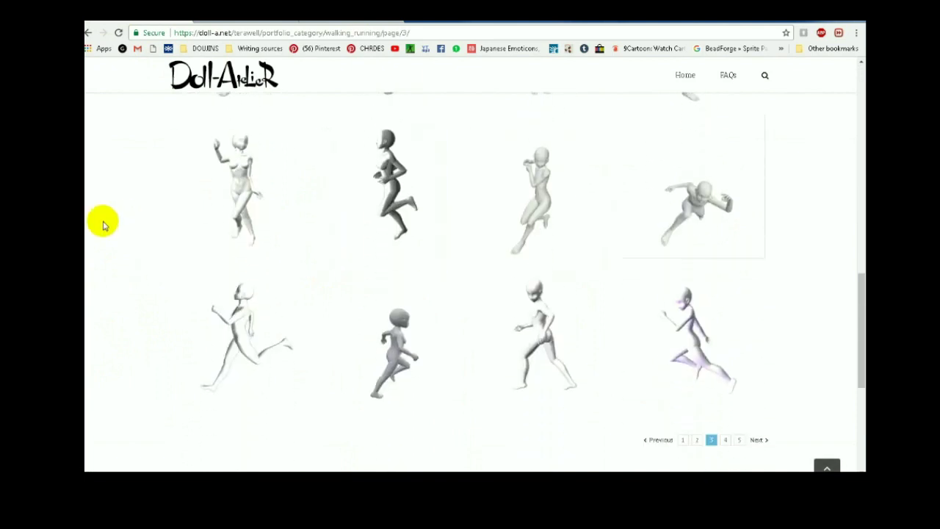
- Go to page 5 of the Walking / Running poses and open the page of the crouching skeleton with a scythe
{"action": "left_click", "coordinate": [738, 220]}
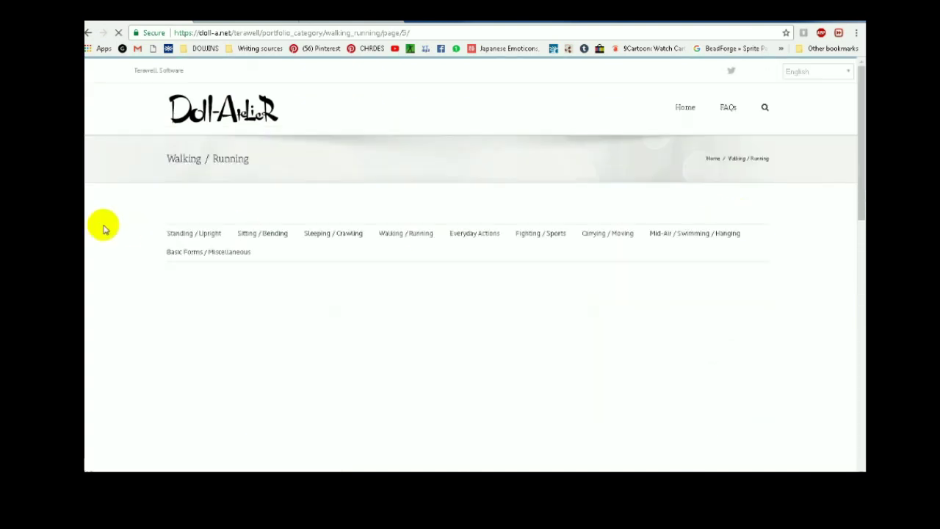
{"action": "scroll", "coordinate": [103, 229], "scroll_direction": "down", "scroll_amount": 3}
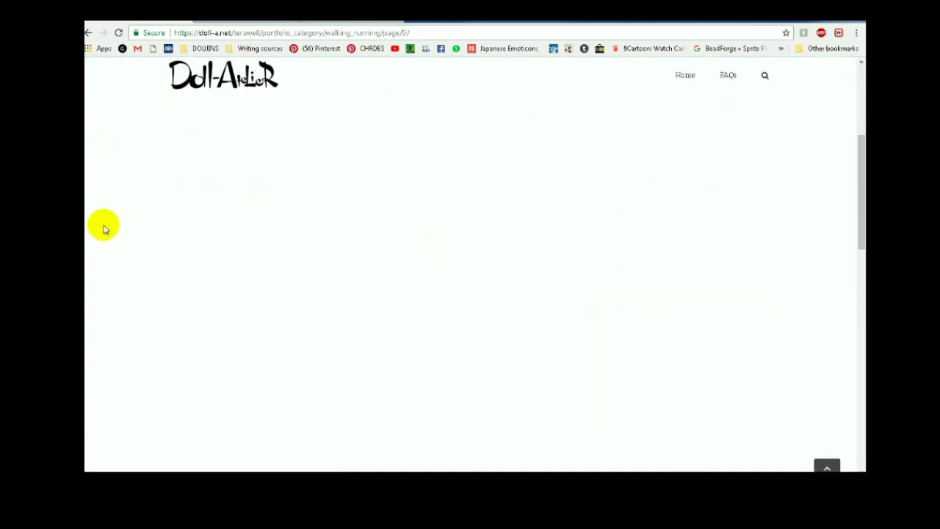
{"action": "scroll", "coordinate": [103, 229], "scroll_direction": "down", "scroll_amount": 3}
{"action": "scroll", "coordinate": [445, 317], "scroll_direction": "down", "scroll_amount": 3}
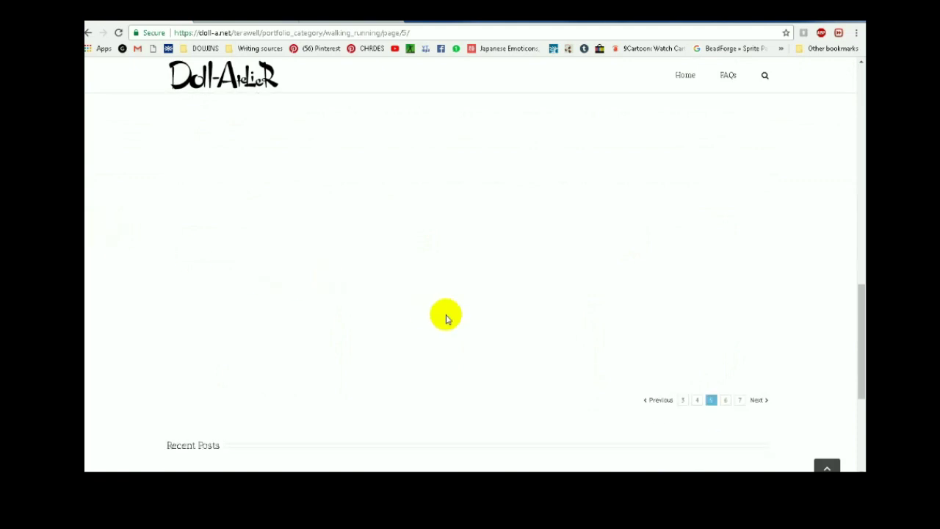
{"action": "scroll", "coordinate": [445, 317], "scroll_direction": "down", "scroll_amount": 3}
{"action": "scroll", "coordinate": [431, 312], "scroll_direction": "up", "scroll_amount": 8}
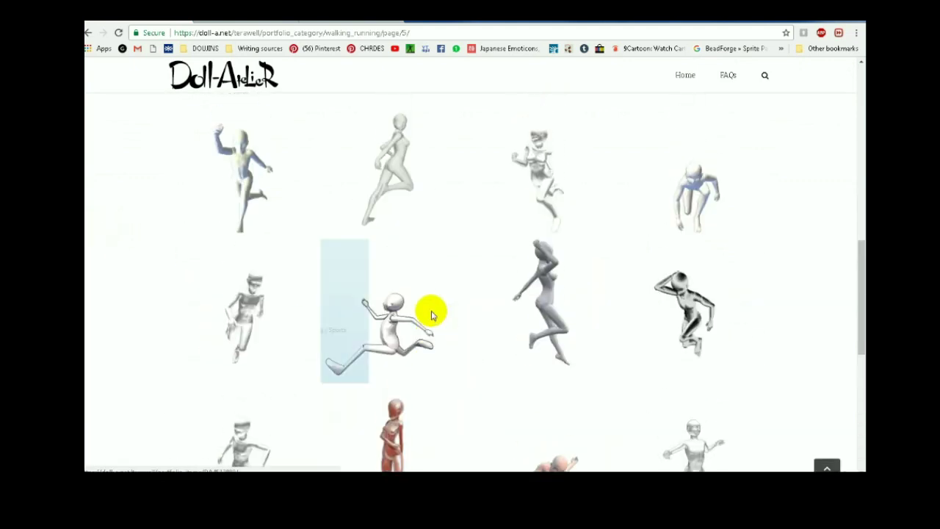
{"action": "scroll", "coordinate": [431, 312], "scroll_direction": "up", "scroll_amount": 3}
{"action": "scroll", "coordinate": [431, 312], "scroll_direction": "up", "scroll_amount": 2}
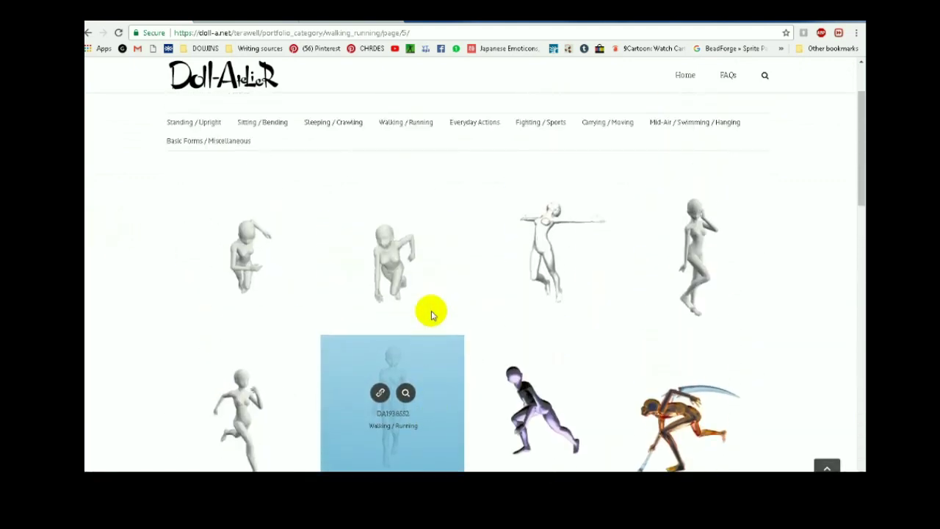
{"action": "scroll", "coordinate": [455, 313], "scroll_direction": "down", "scroll_amount": 2}
{"action": "left_click", "coordinate": [679, 273]}
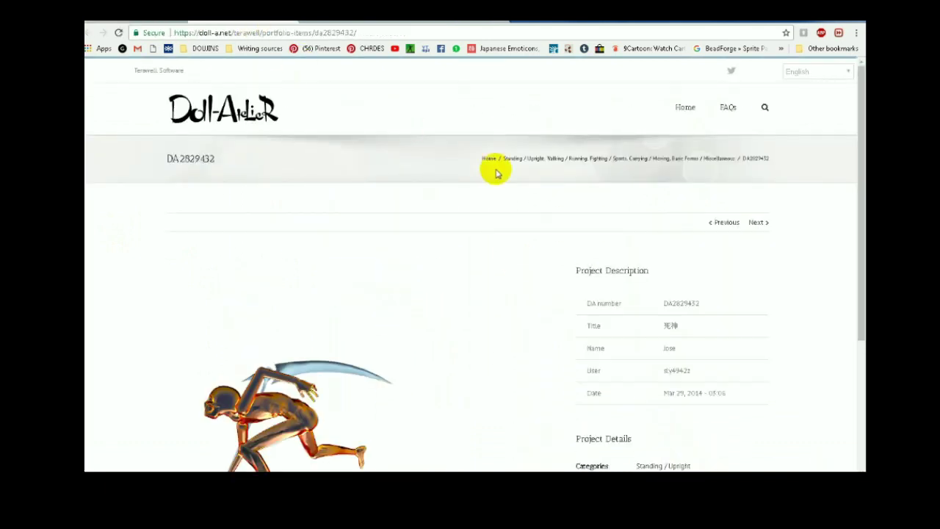
- Copy the skeleton pose's DA number DA2829432, switch to Design Doll and load it into the scene
{"action": "left_click_drag", "start_coordinate": [662, 302], "coordinate": [698, 302]}
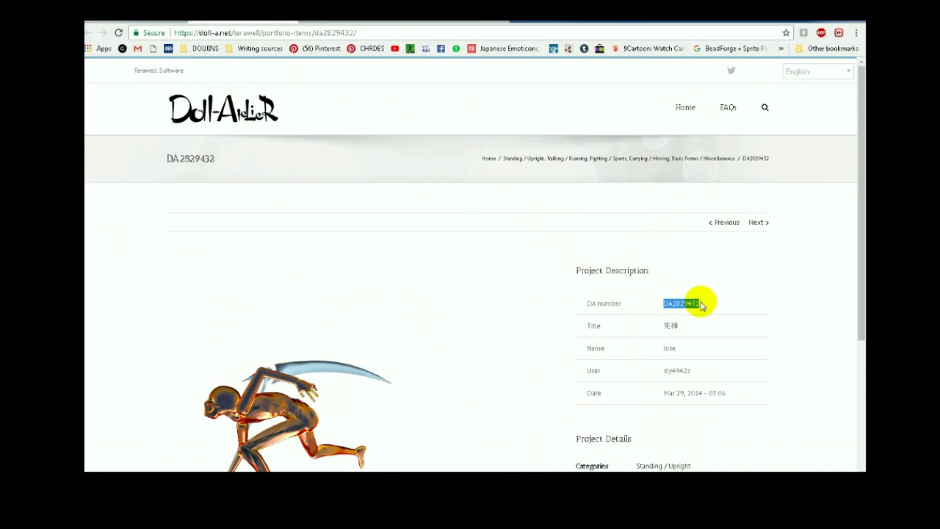
{"action": "right_click", "coordinate": [693, 303]}
{"action": "left_click", "coordinate": [718, 311]}
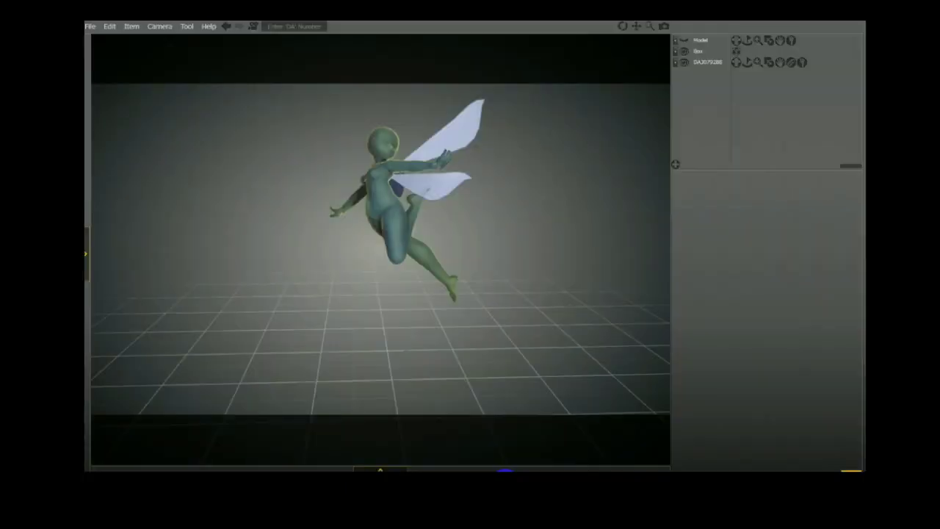
{"action": "left_click", "coordinate": [308, 27]}
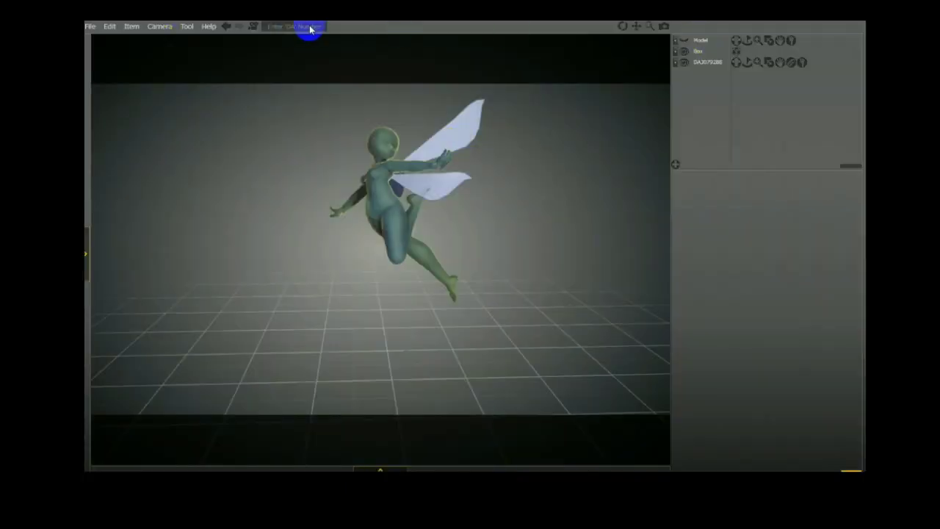
{"action": "key", "text": "ctrl+v"}
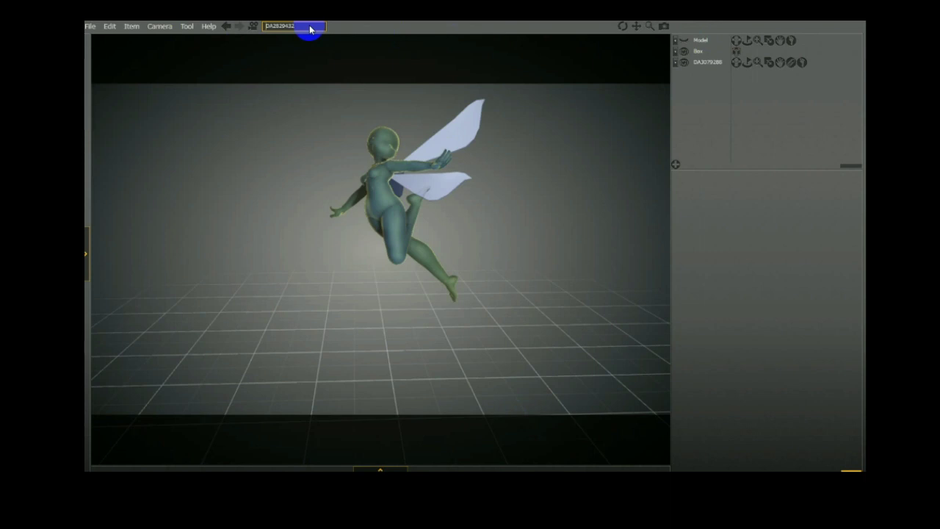
{"action": "key", "text": "Return"}
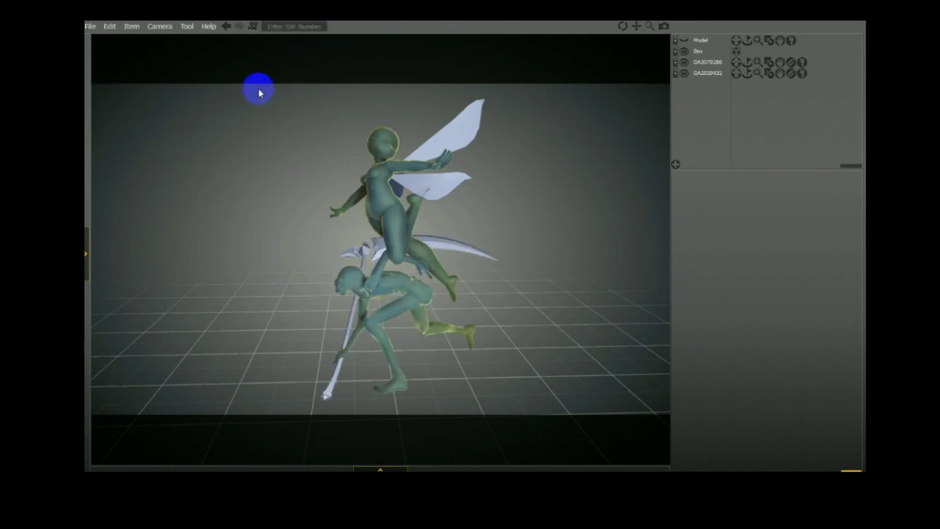
- Examine the winged figure and the scythe-carrying skeleton together from different angles and distances
{"action": "left_click", "coordinate": [270, 318]}
{"action": "right_click_drag", "start_coordinate": [270, 318], "coordinate": [319, 312]}
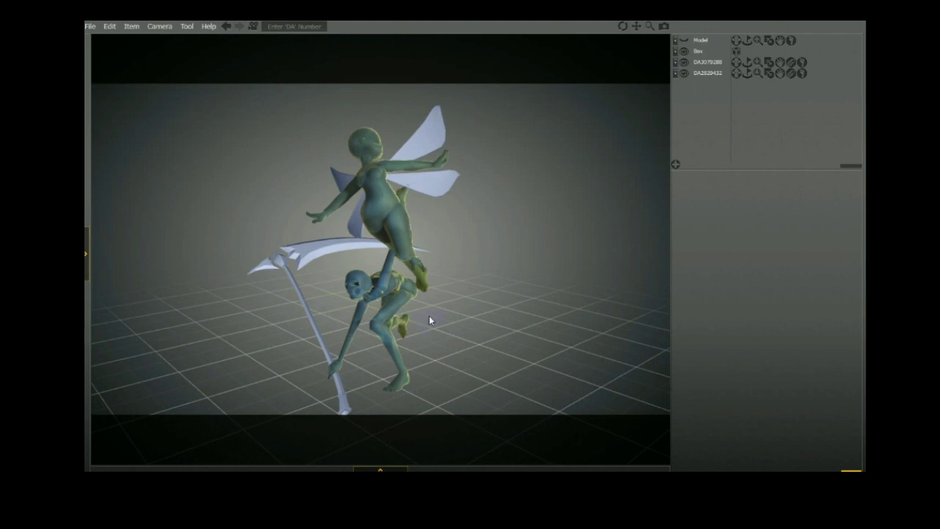
{"action": "right_click_drag", "start_coordinate": [446, 302], "coordinate": [444, 298]}
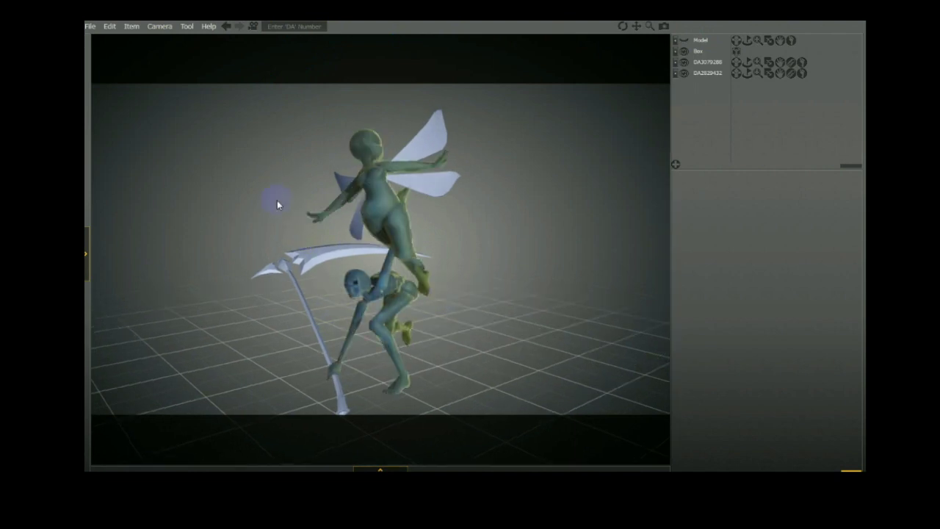
{"action": "scroll", "coordinate": [277, 204], "scroll_direction": "up", "scroll_amount": 3}
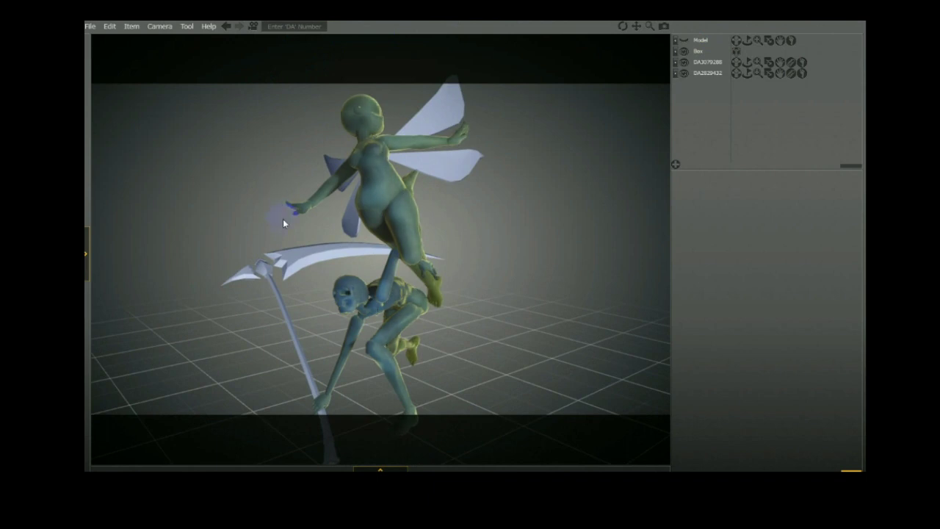
{"action": "mouse_move", "coordinate": [282, 218]}
{"action": "right_mouse_down"}
{"action": "mouse_move", "coordinate": [254, 213]}
{"action": "mouse_move", "coordinate": [342, 217]}
{"action": "mouse_move", "coordinate": [260, 204]}
{"action": "mouse_move", "coordinate": [269, 211]}
{"action": "right_mouse_up"}
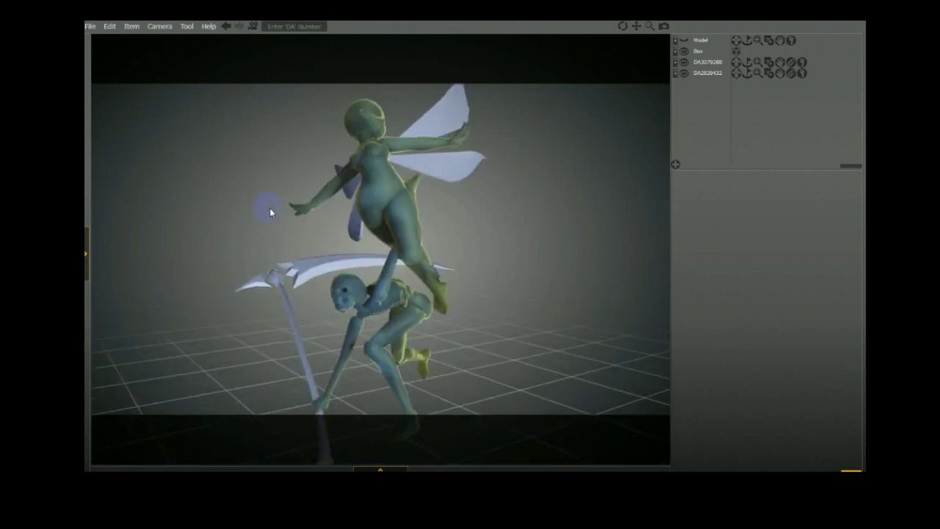
{"action": "right_click_drag", "start_coordinate": [269, 208], "coordinate": [385, 144]}
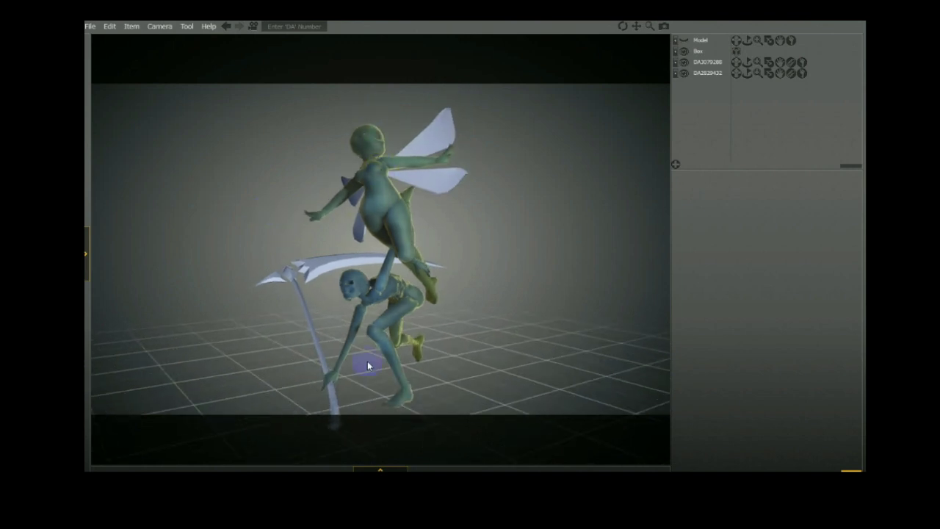